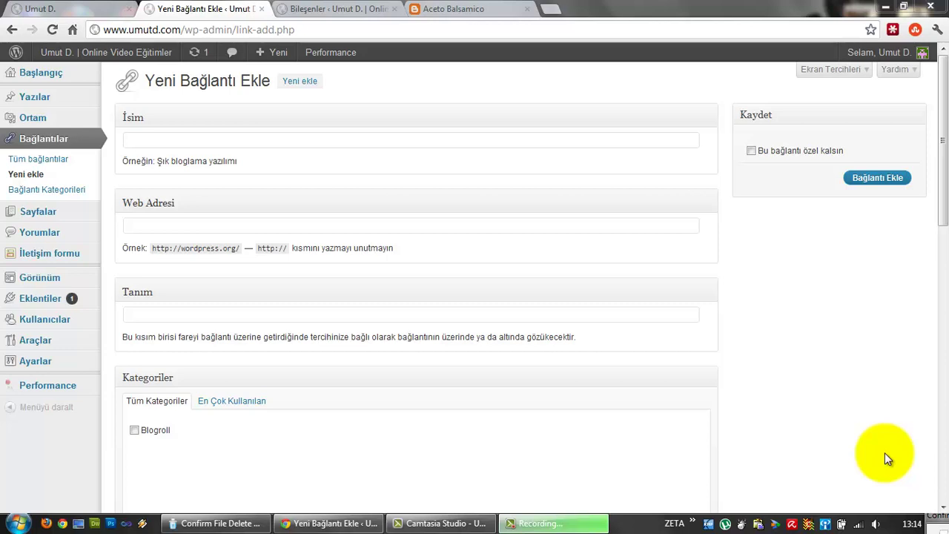
- Look over the sidebar on the site's home page, and return to the new link form
left_click(57, 9)
scroll(749, 398, "up", 1)
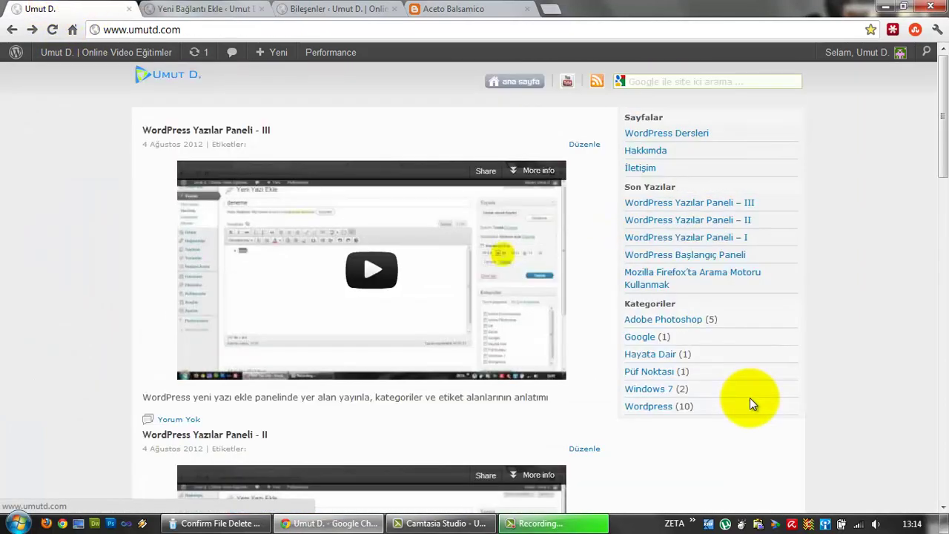
scroll(749, 402, "down", 2)
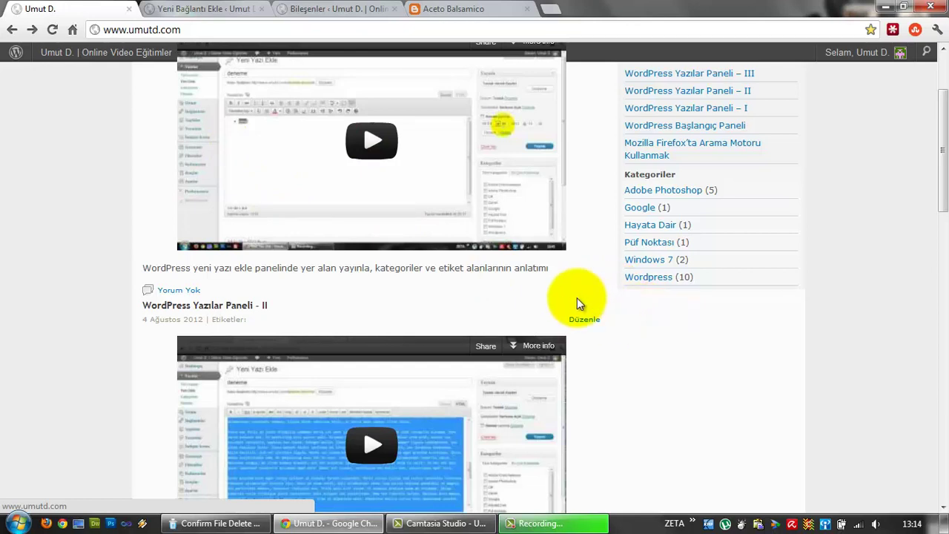
left_click(186, 15)
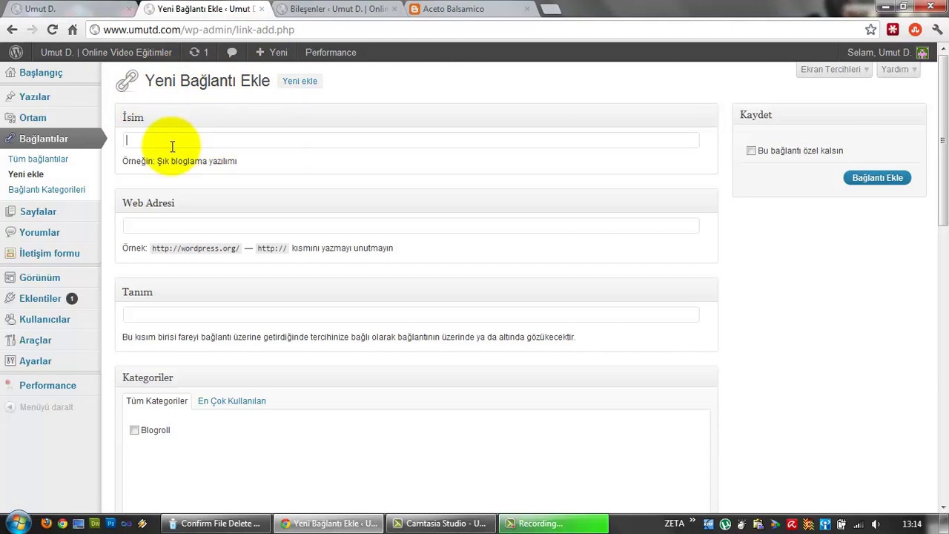
- Copy the web address of the Aceto Balsamico blog
left_click(453, 8)
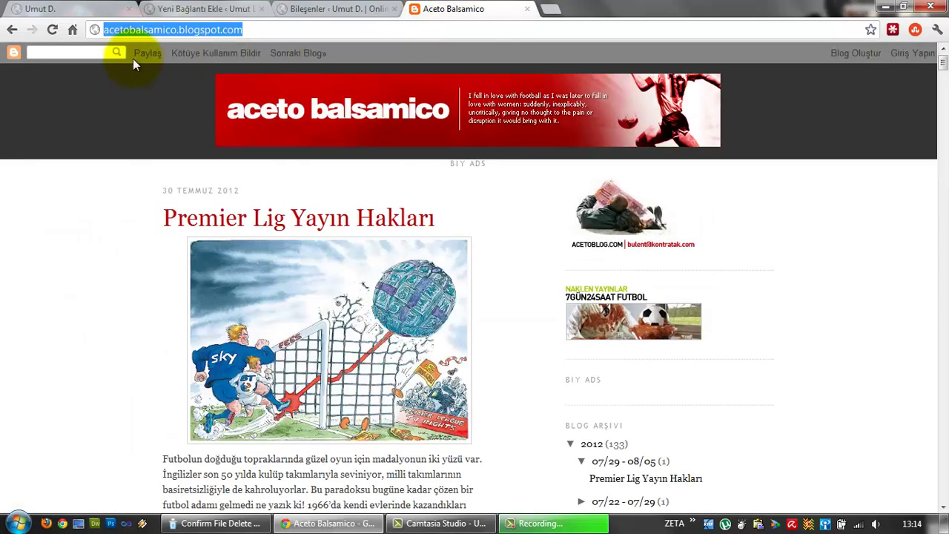
right_click(194, 32)
left_click(231, 78)
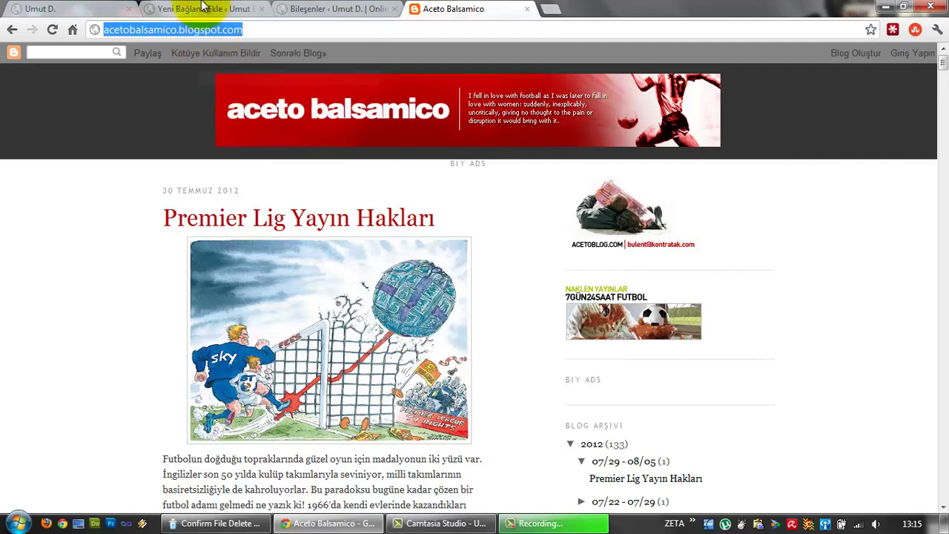
left_click(199, 9)
left_click(172, 141)
type("A")
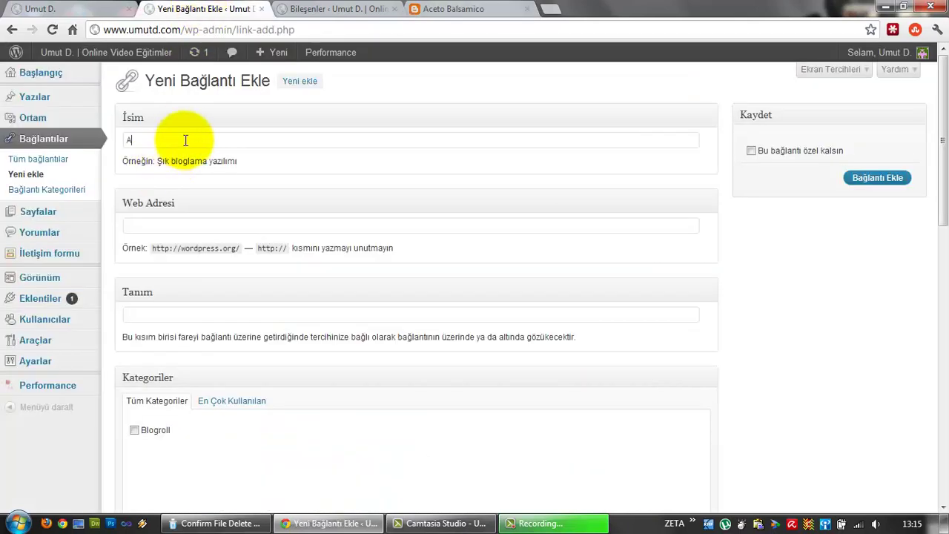
type("ceto Balsamico")
left_click(192, 226)
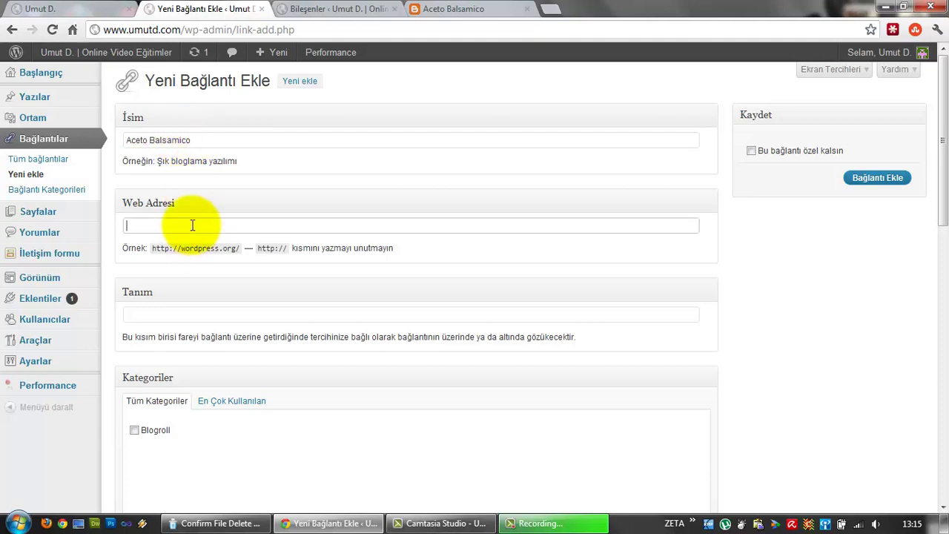
type("http://acetobalsamico.blogspot.com/")
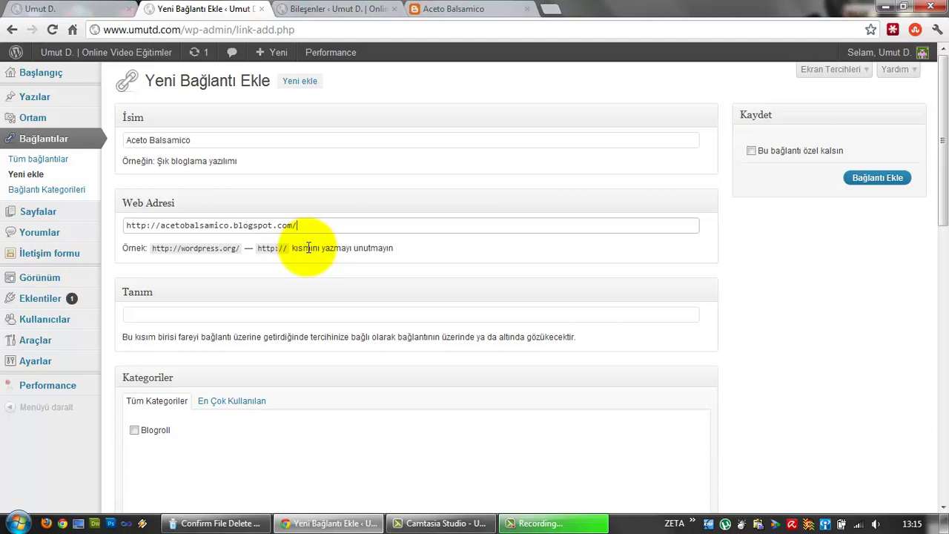
- Enter "Futbolla ilgili güzel bir site" as the link's description
left_click(167, 317)
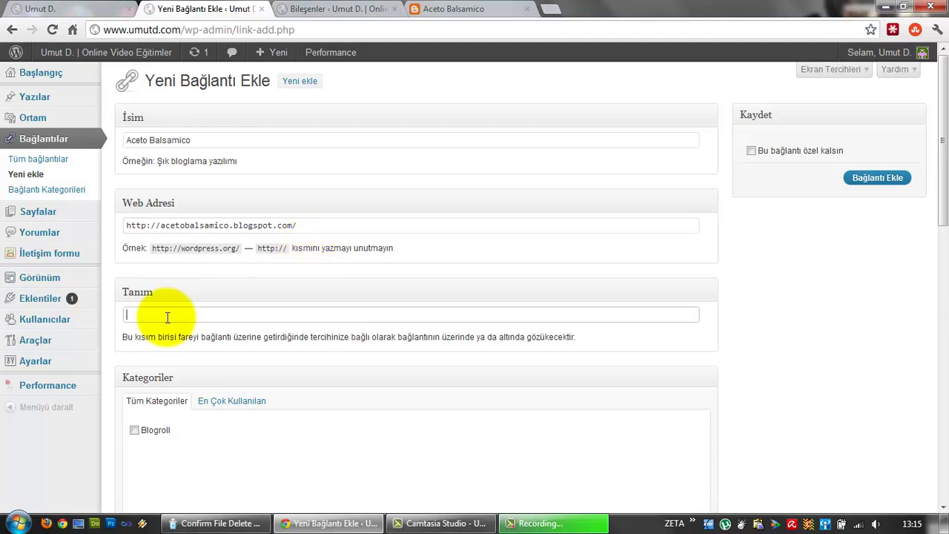
type("Futbolla ilgili güzel bir site")
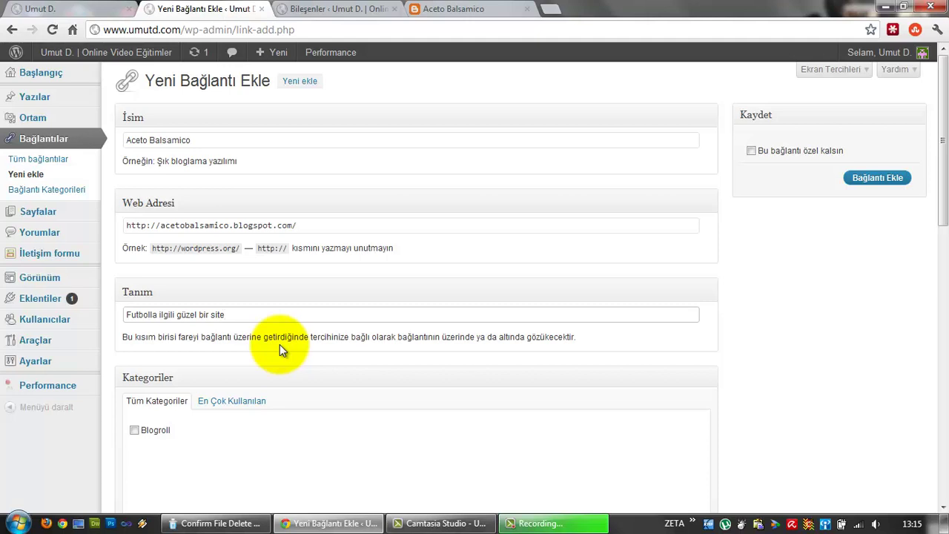
scroll(353, 254, "down", 2)
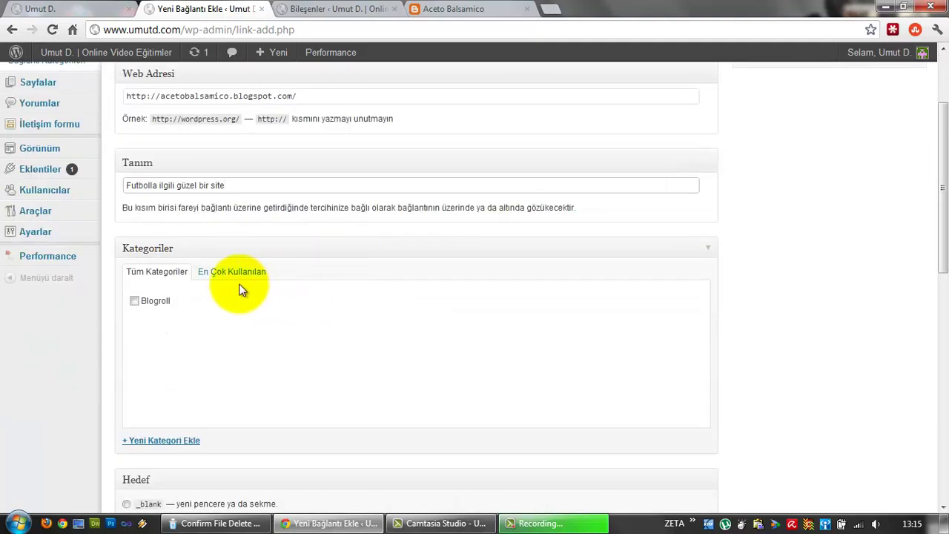
scroll(239, 289, "up", 1)
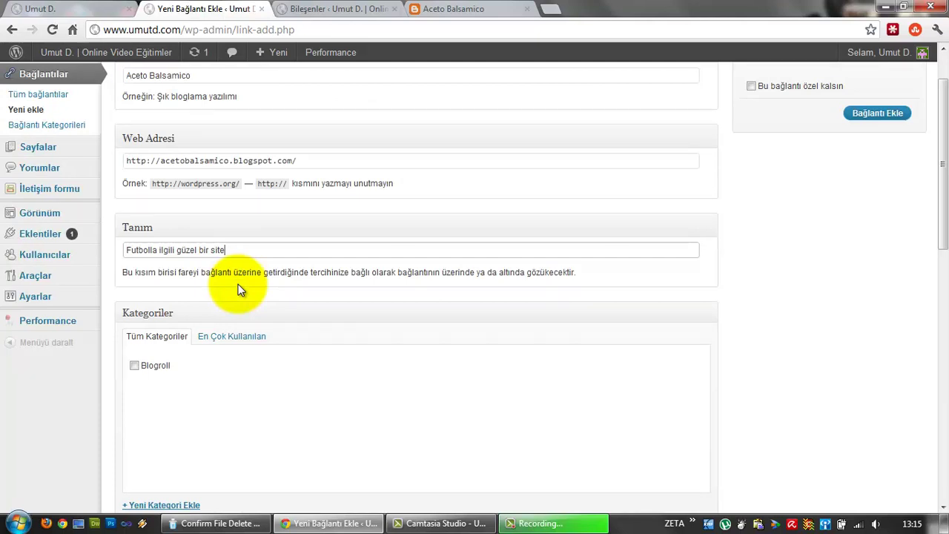
scroll(238, 289, "up", 1)
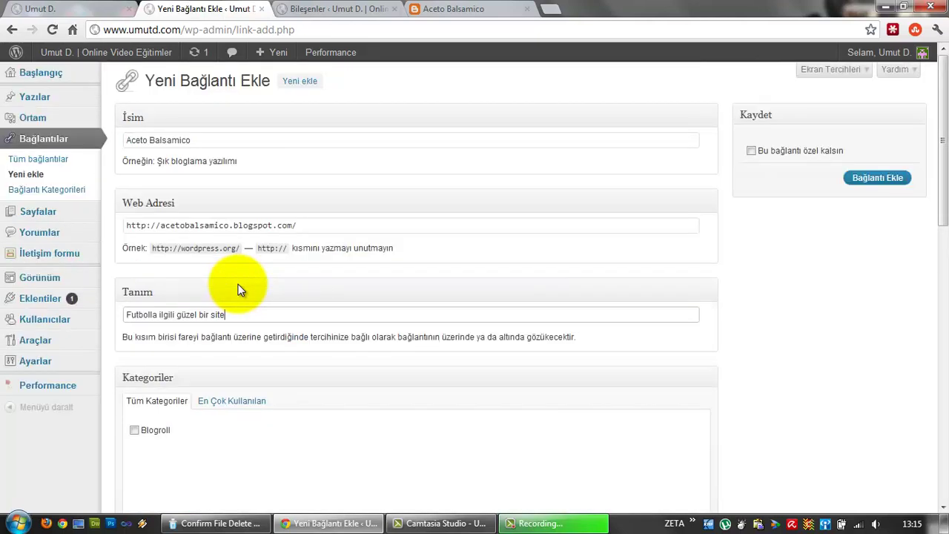
scroll(238, 288, "down", 1)
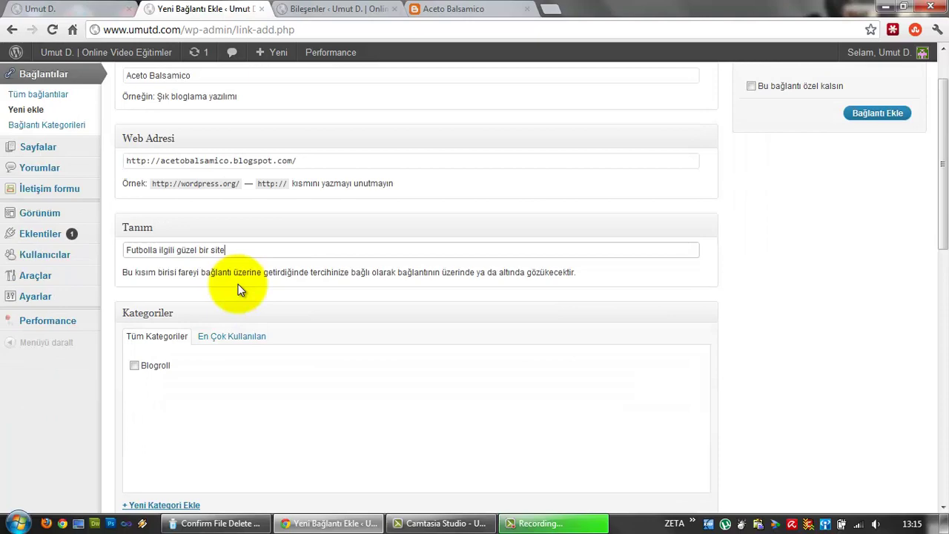
scroll(238, 288, "up", 1)
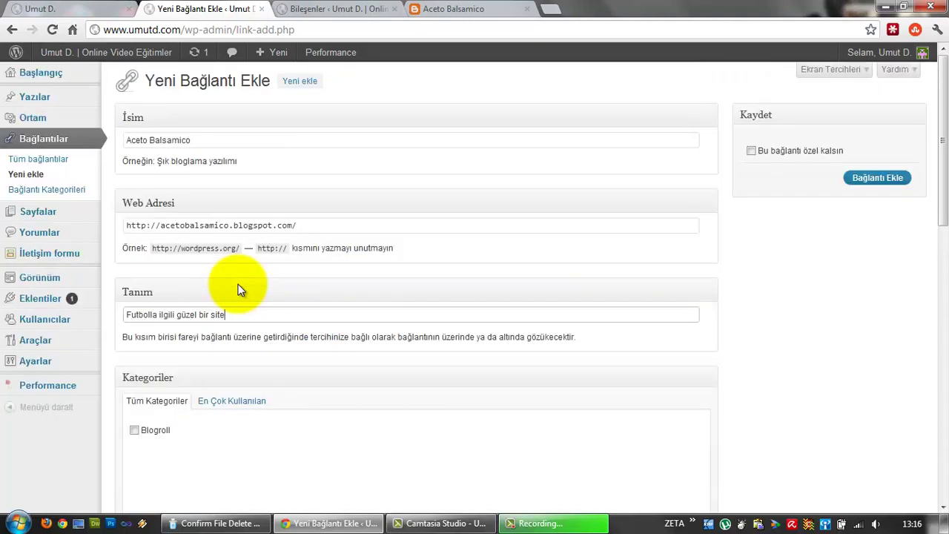
- Add a new link category named "Beğendiklerim" for this link
scroll(238, 287, "down", 2)
scroll(238, 284, "down", 1)
left_click(175, 375)
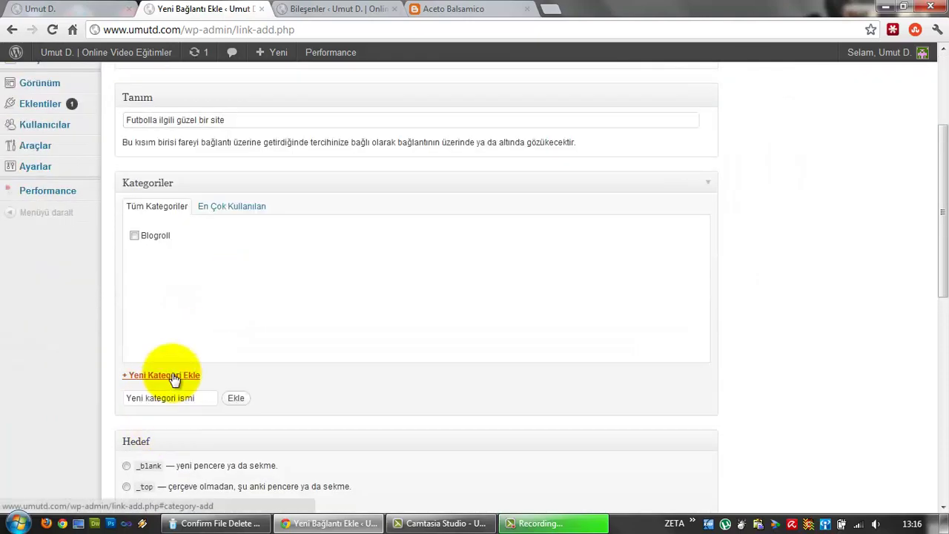
left_click(204, 397)
type("B")
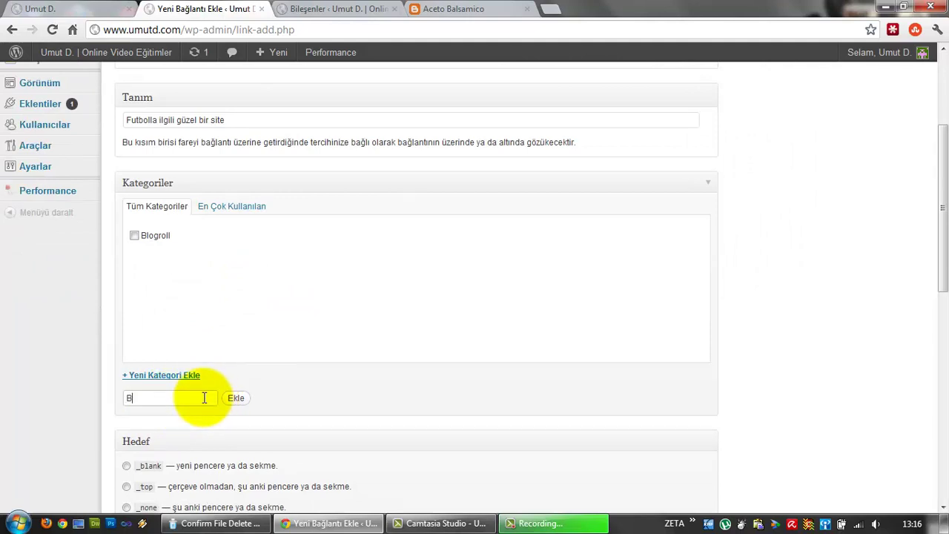
type("eğendiklerim")
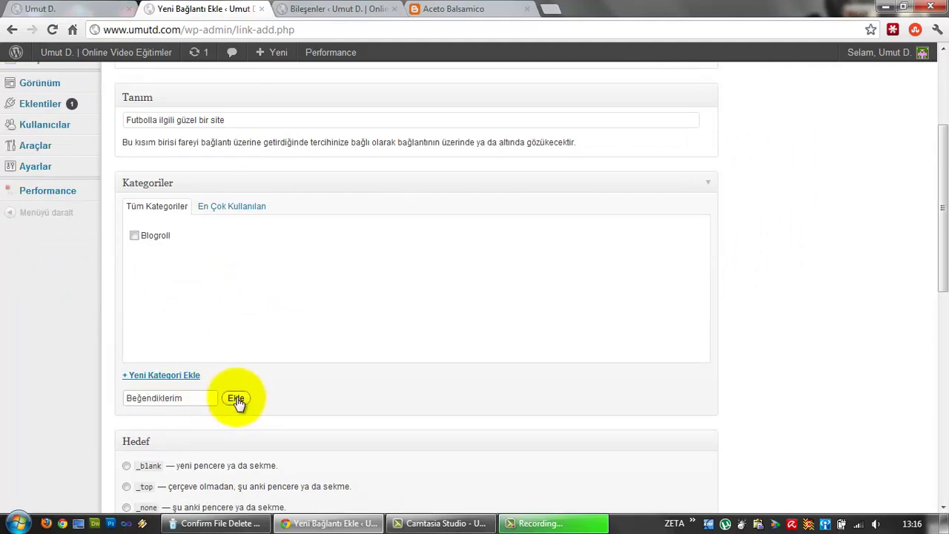
left_click(236, 399)
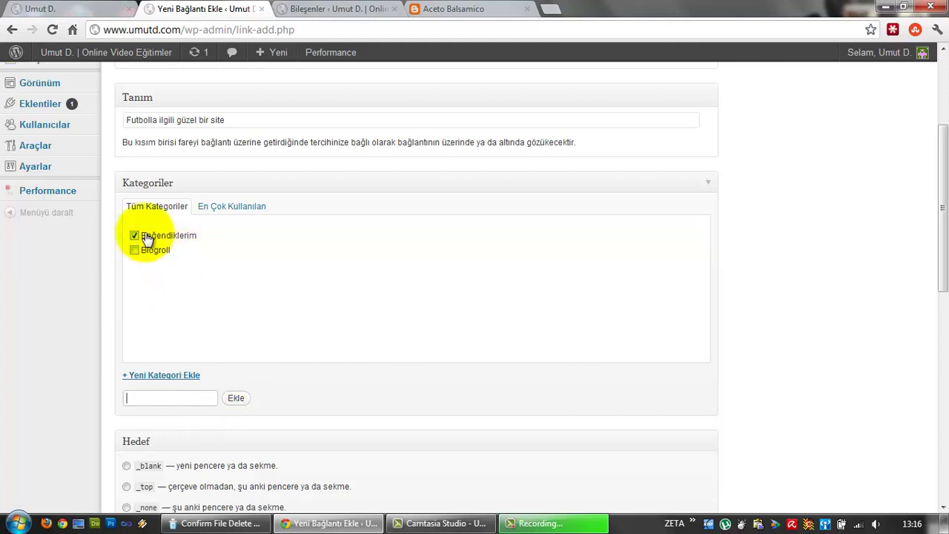
scroll(156, 240, "up", 1)
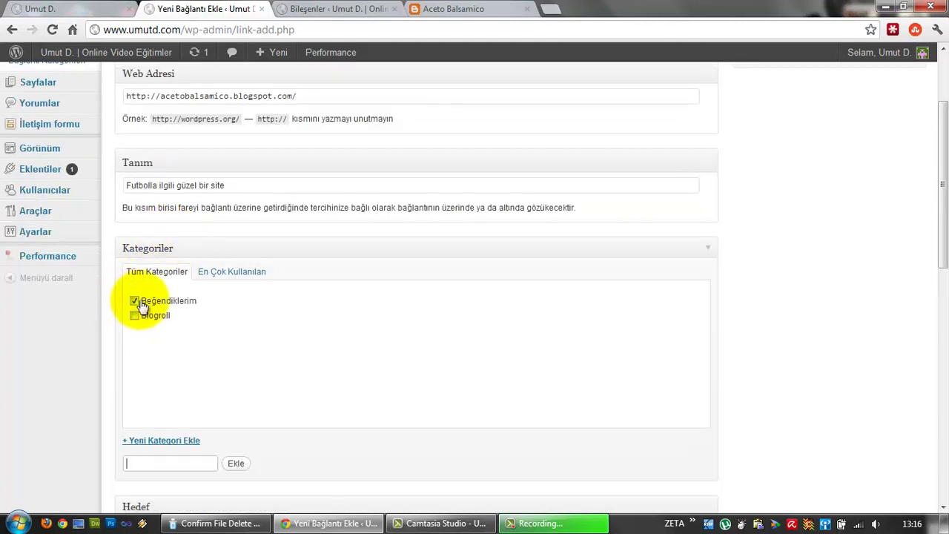
scroll(247, 288, "up", 2)
scroll(260, 222, "down", 2)
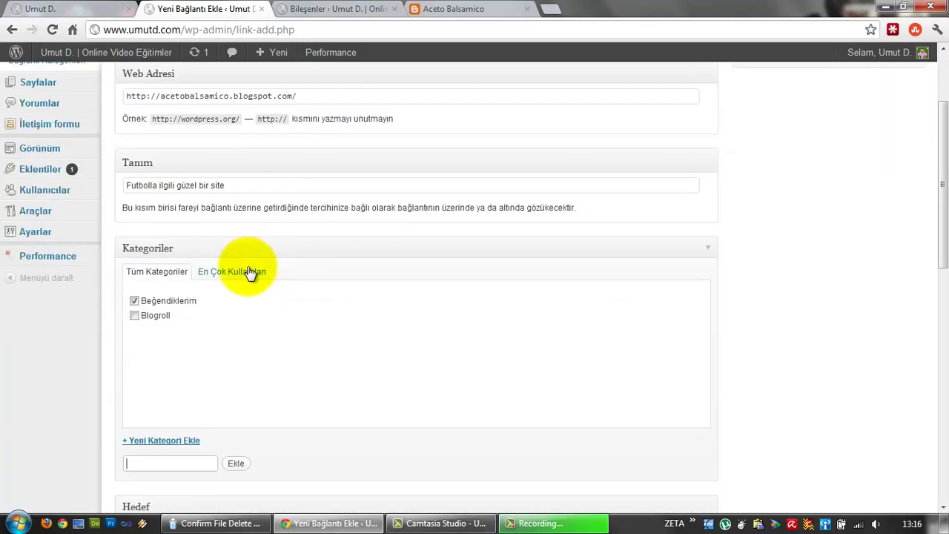
- Set the link's target to _none so it opens in the current window or tab
scroll(226, 306, "down", 3)
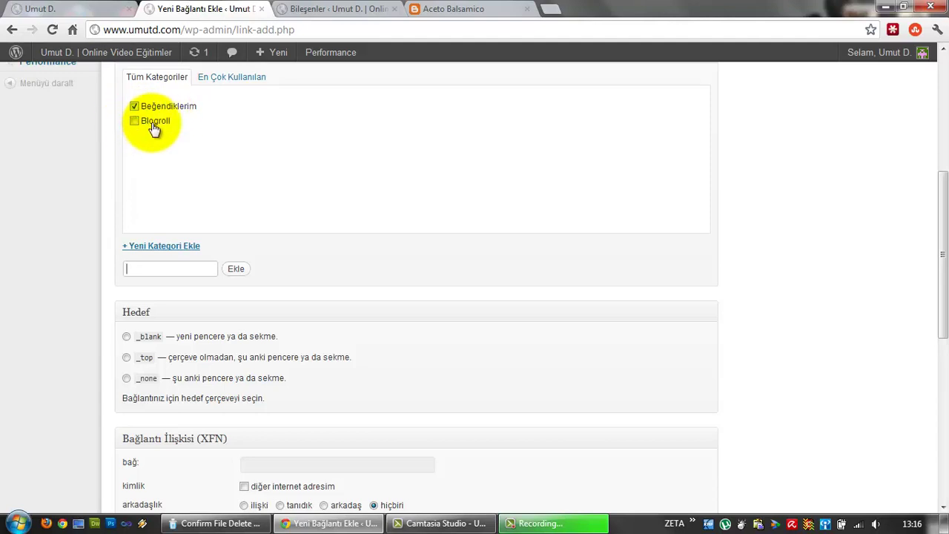
scroll(181, 212, "down", 2)
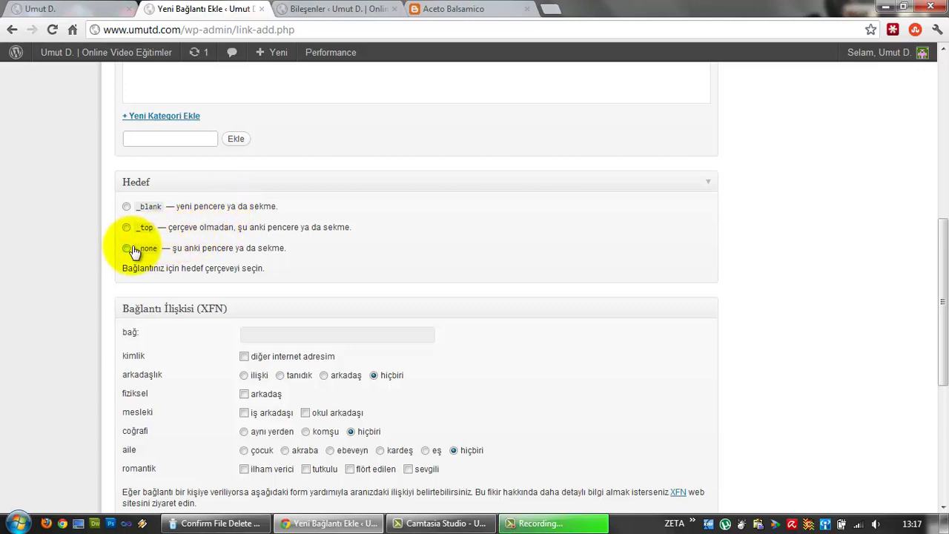
left_click(250, 254)
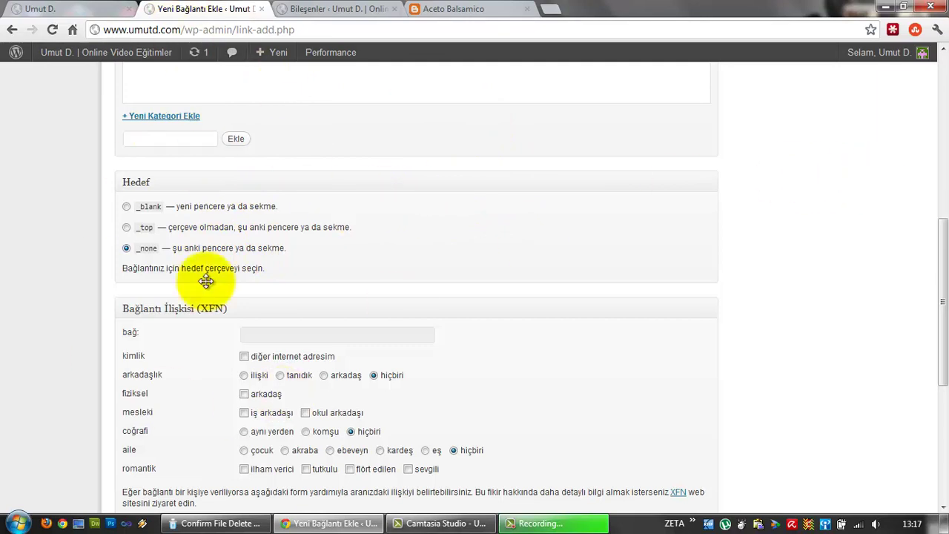
- Set the link relationship's friendship to arkadaş, physical to arkadaş and professional to iş arkadaşı
scroll(208, 309, "down", 3)
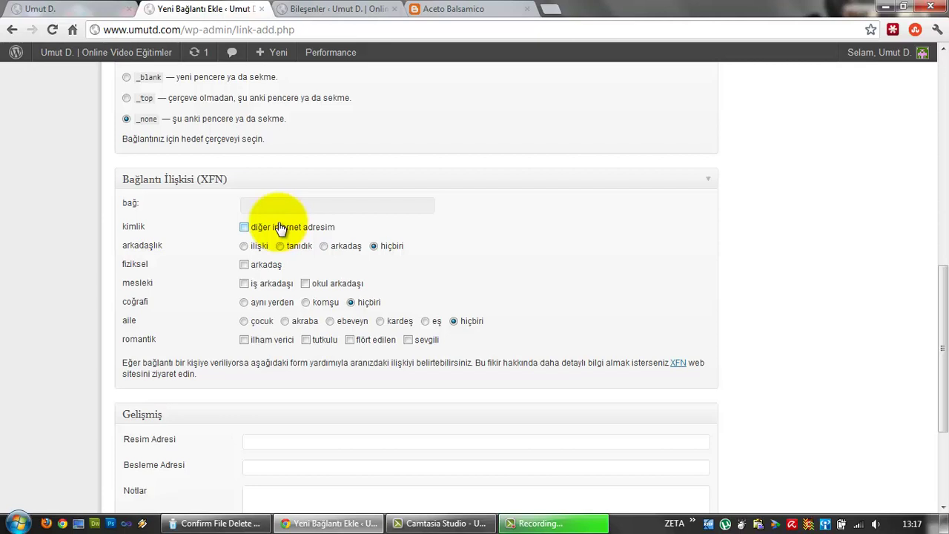
left_click(335, 250)
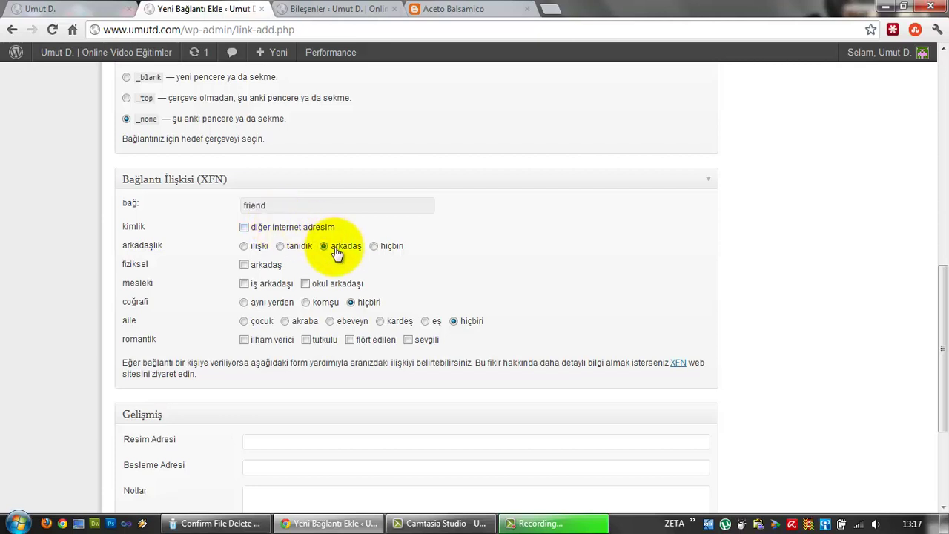
left_click(267, 266)
left_click(268, 286)
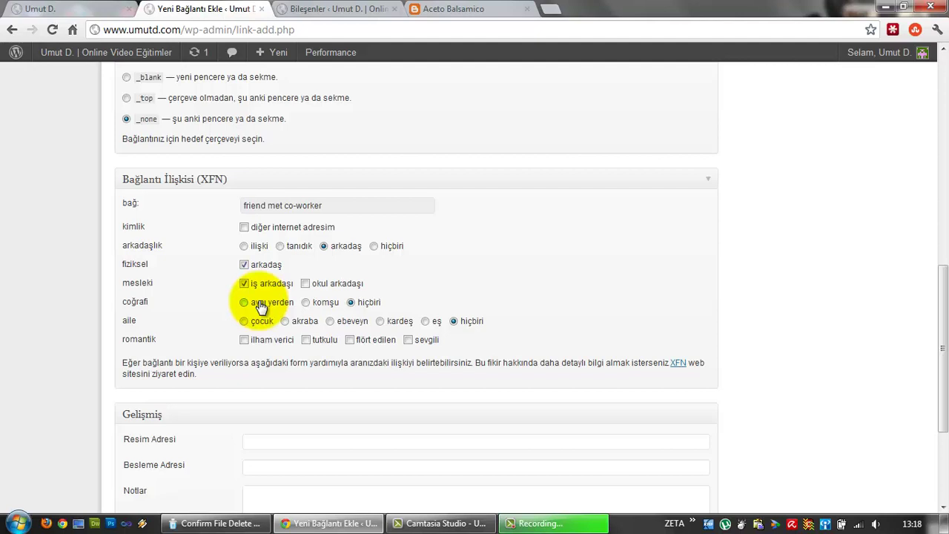
- Review the remaining link settings and add the completed link to the site
scroll(261, 297, "down", 5)
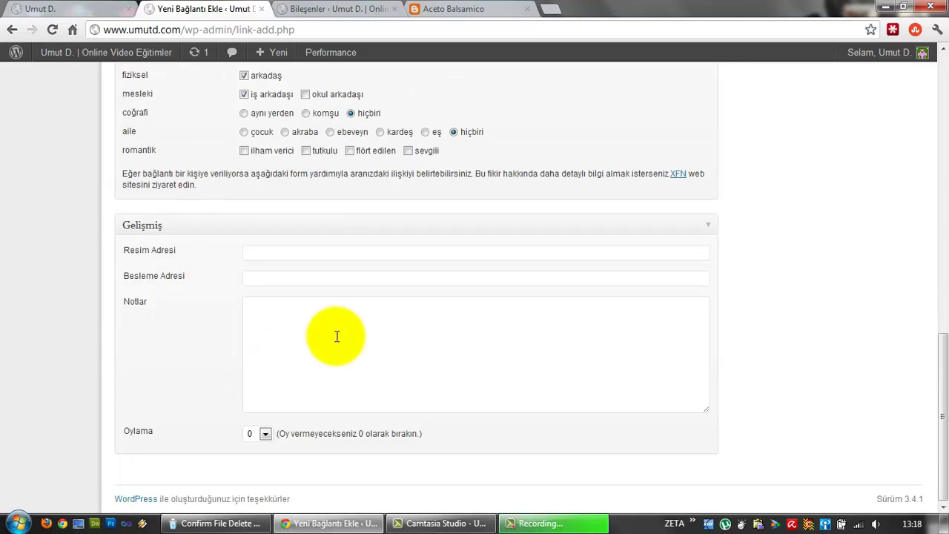
scroll(336, 336, "up", 12)
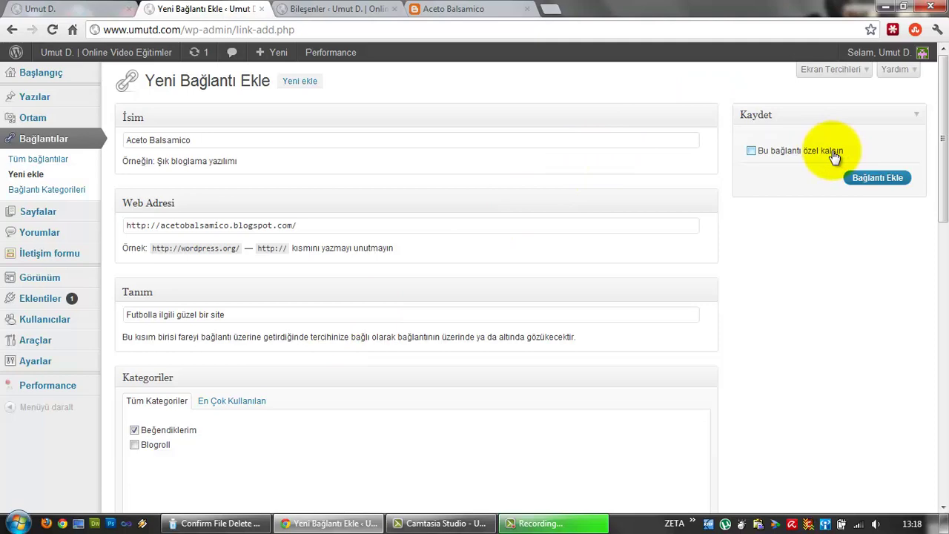
scroll(880, 200, "down", 7)
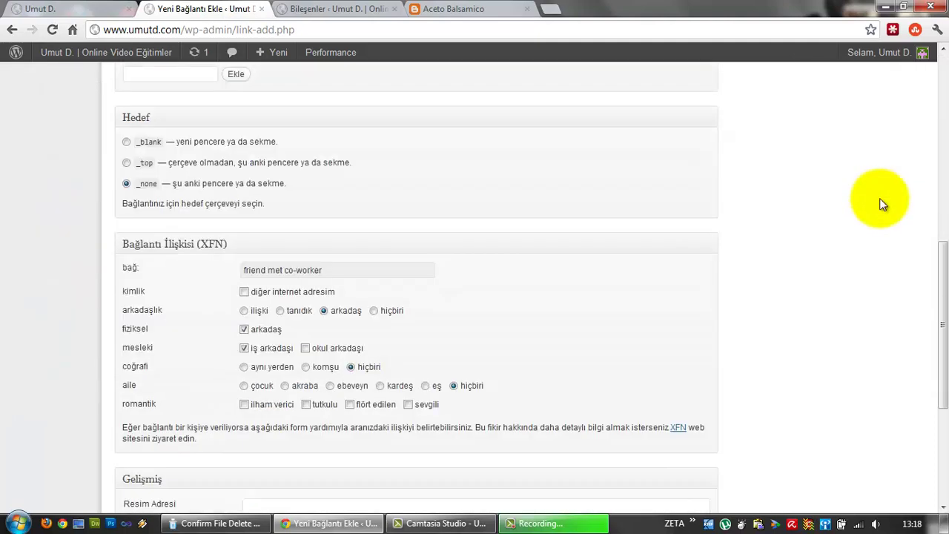
scroll(879, 198, "down", 3)
scroll(879, 198, "up", 10)
left_click(882, 182)
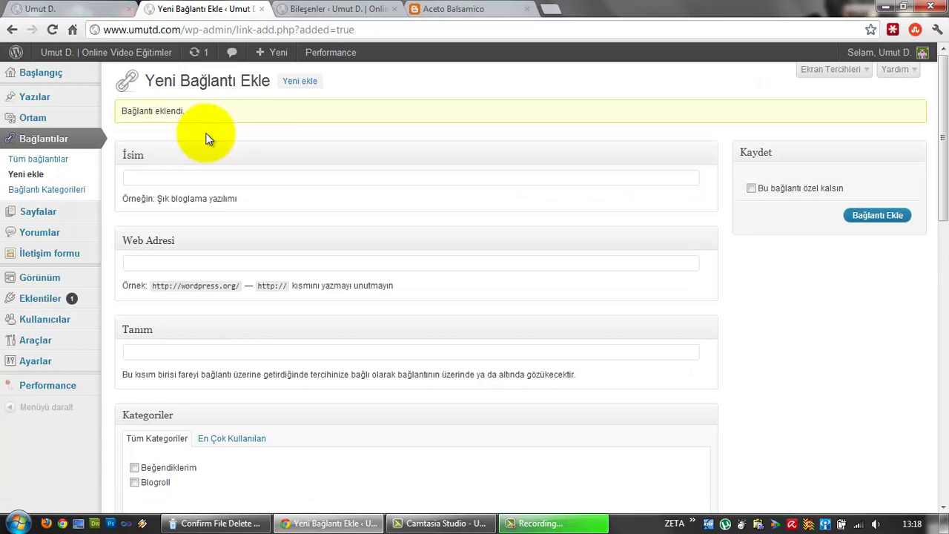
- Check the sidebar on the site's home page for the newly added link
left_click(52, 9)
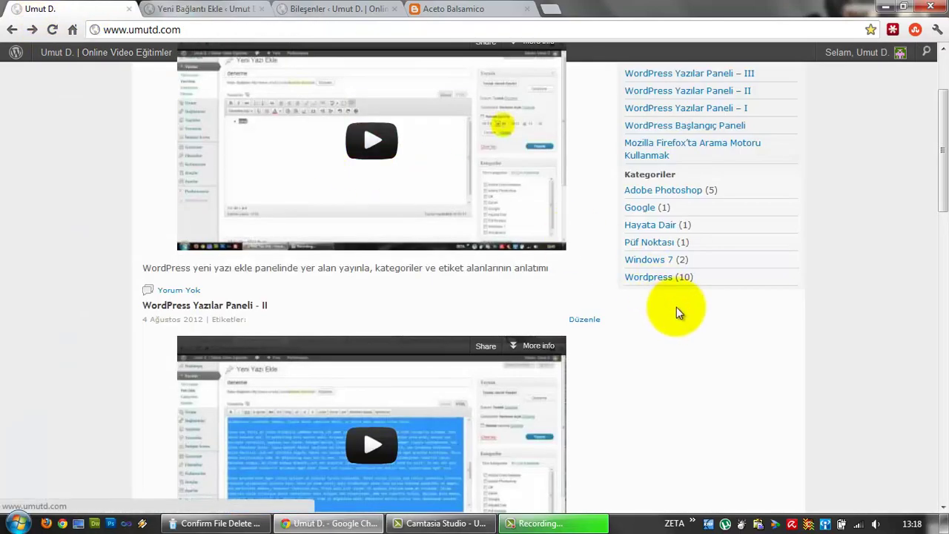
scroll(690, 326, "up", 1)
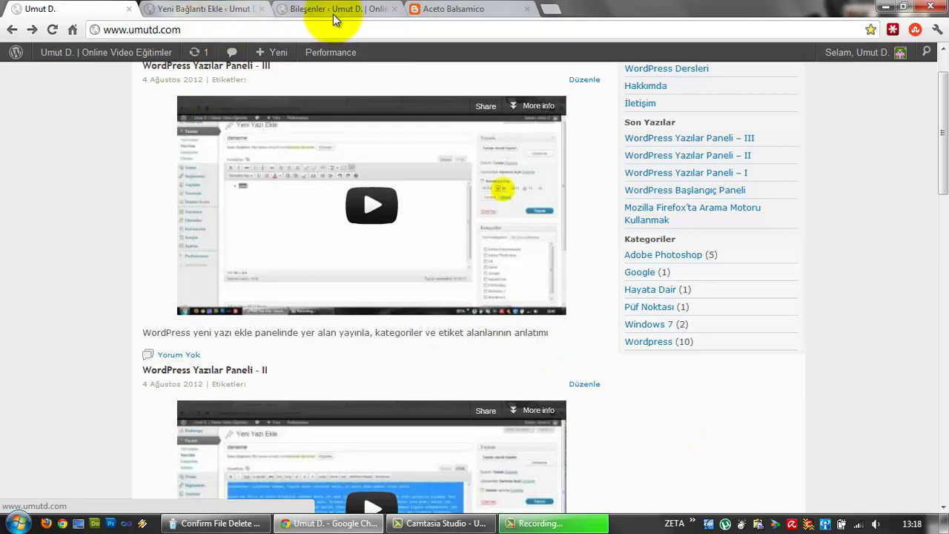
- Return to the link administration page and open the Bileşenler (widgets) page in a separate browser tab
left_click(198, 9)
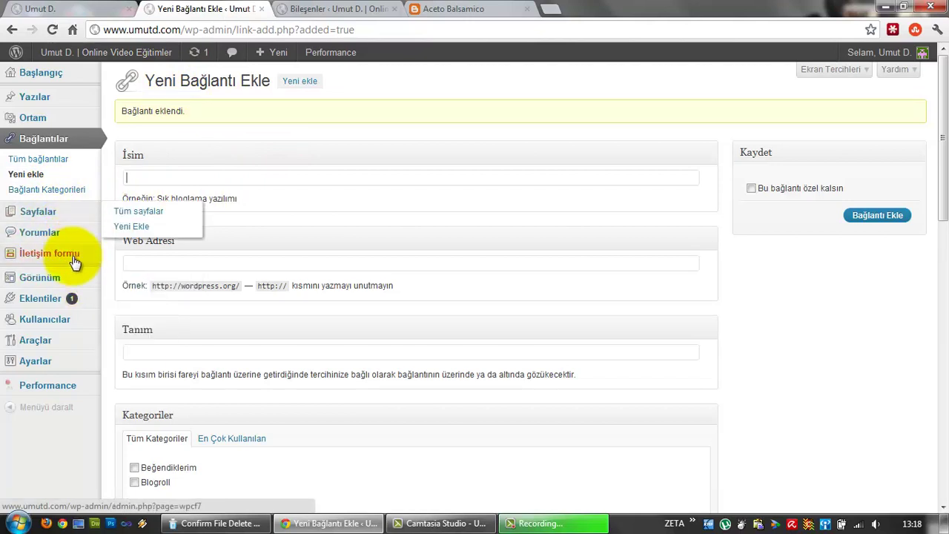
mouse_move(79, 280)
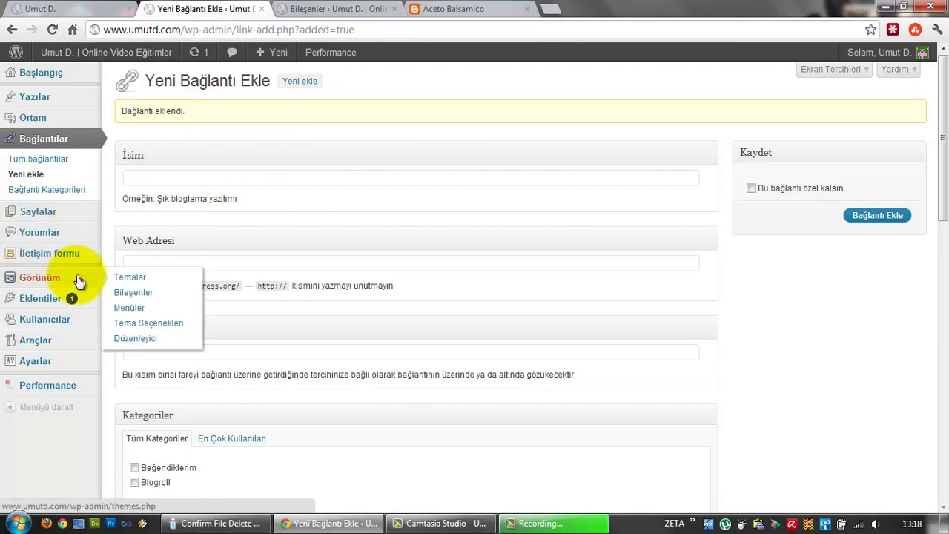
middle_click(139, 299)
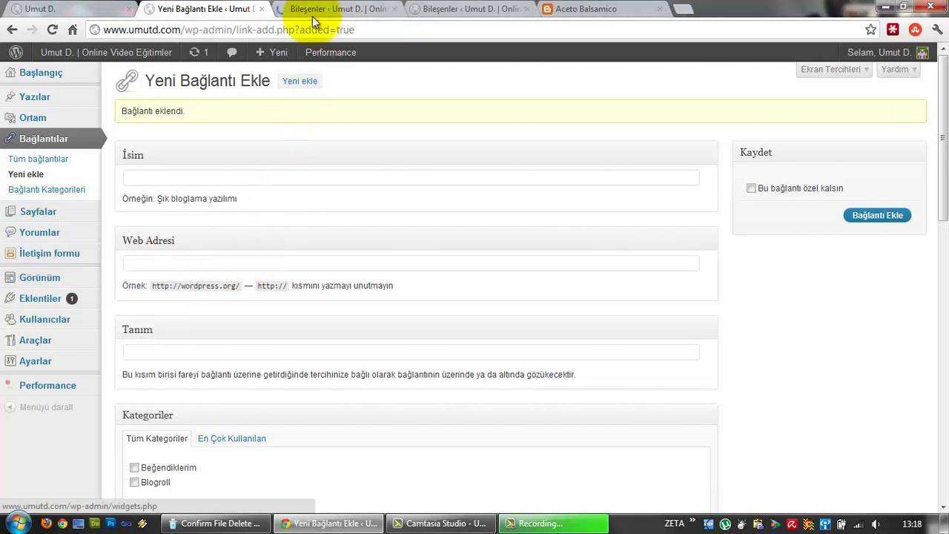
- Open the list of all links and examine the Aceto Balsamico entry and the list's search and filter options
left_click(38, 160)
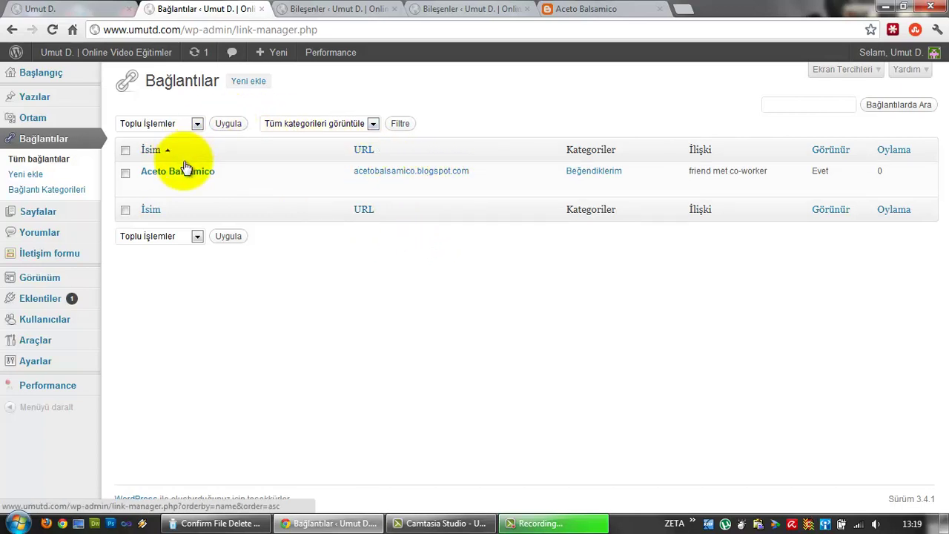
mouse_move(158, 193)
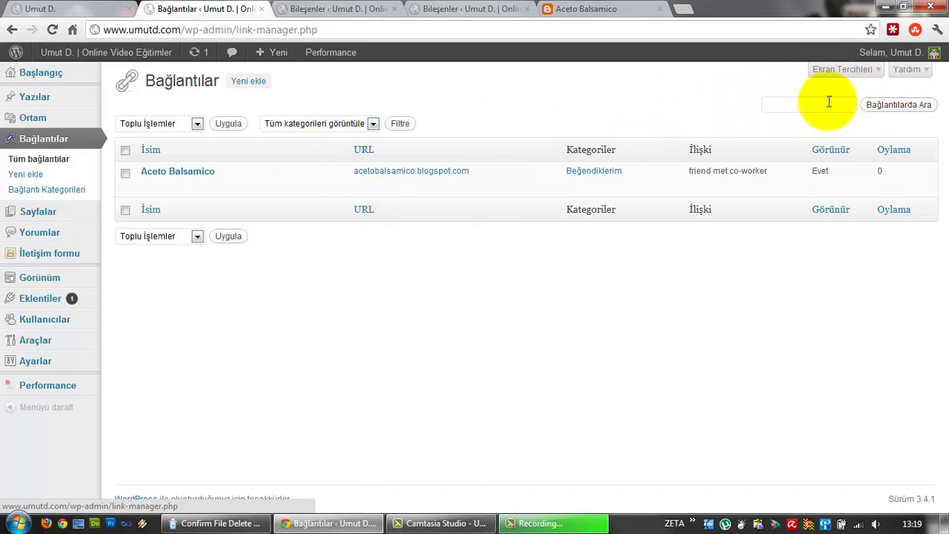
mouse_move(310, 178)
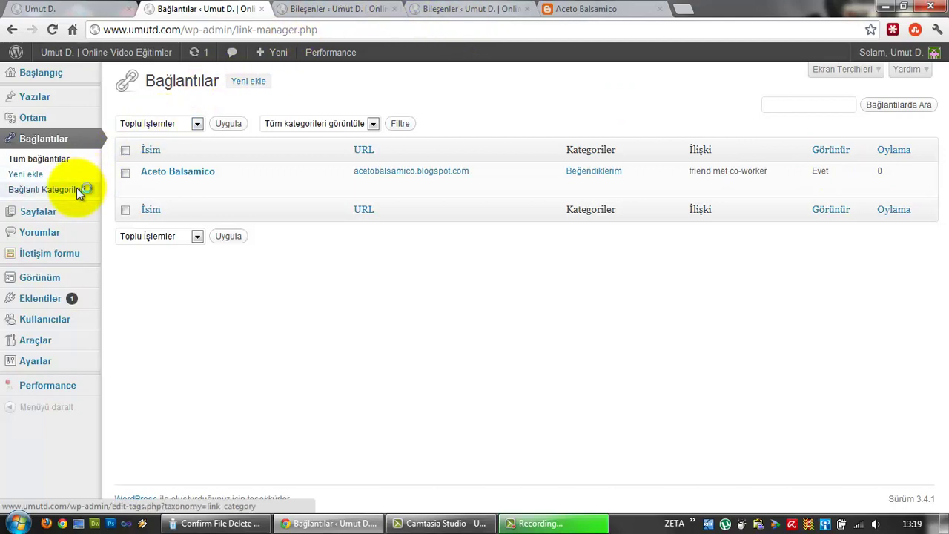
- Add the Bağlantılar widget to Yan Menü 1 below Kategoriler and remove the older duplicate Bağlantılar widget
left_click(337, 9)
scroll(338, 64, "down", 1)
scroll(328, 111, "up", 1)
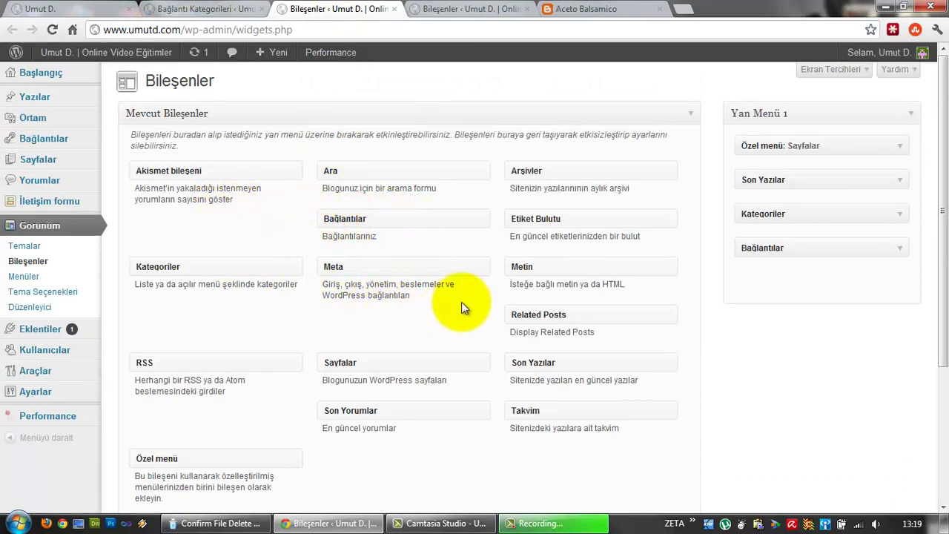
scroll(767, 250, "down", 1)
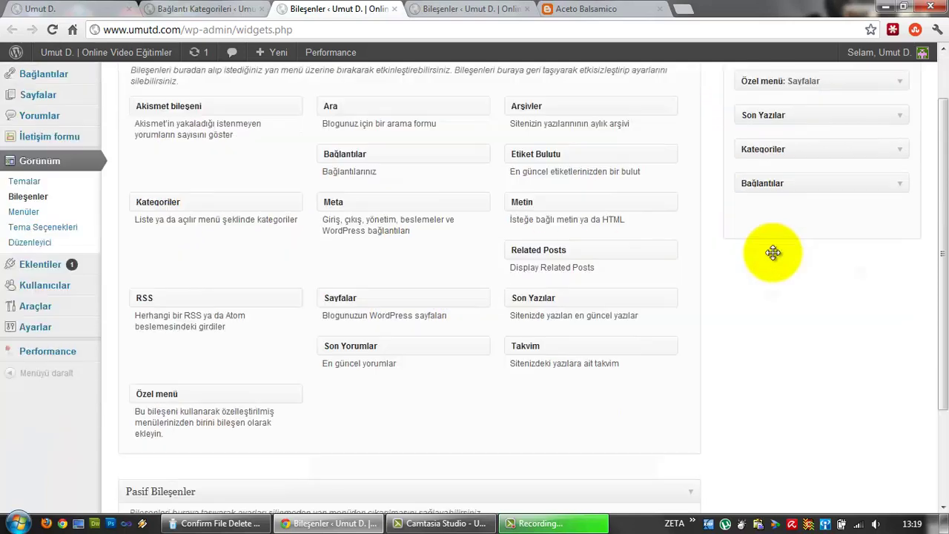
scroll(772, 252, "down", 2)
scroll(772, 252, "up", 2)
scroll(487, 358, "down", 1)
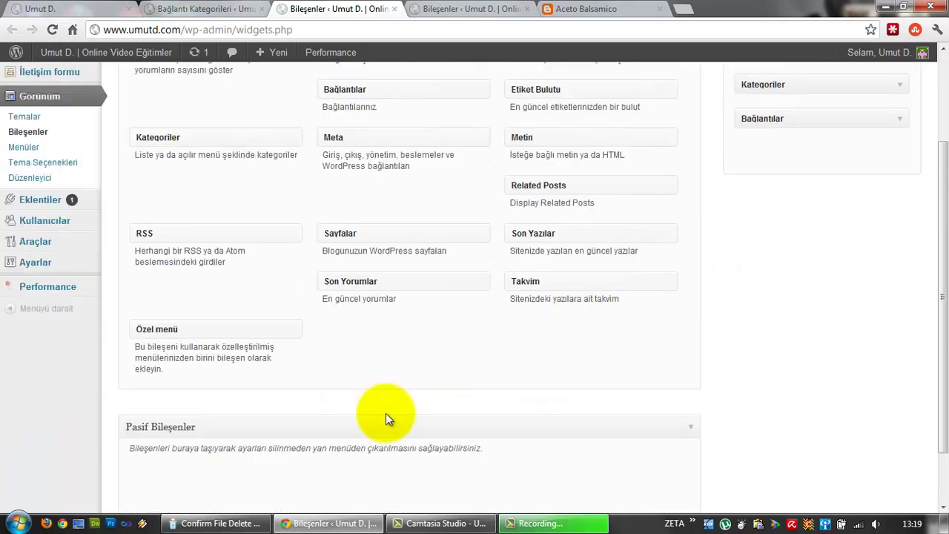
scroll(548, 444, "up", 2)
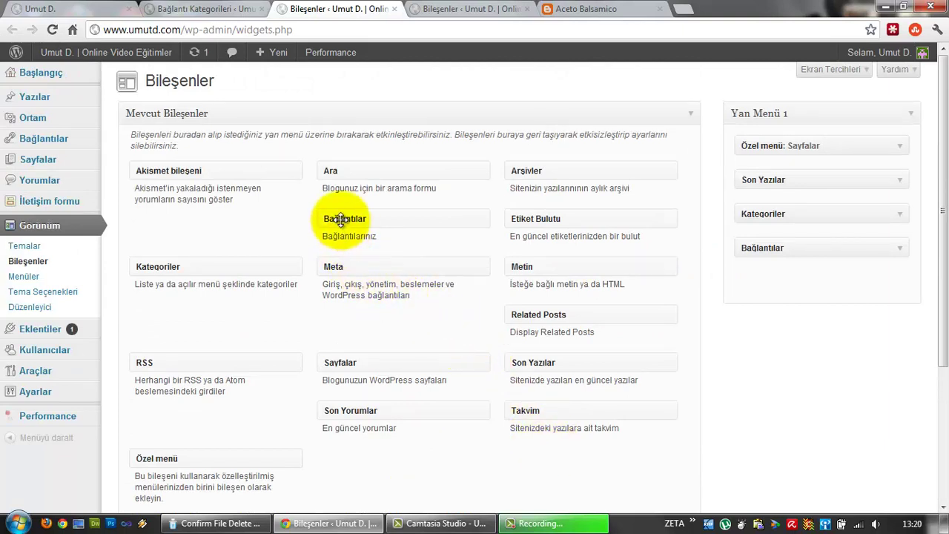
left_click_drag(350, 220, 769, 249)
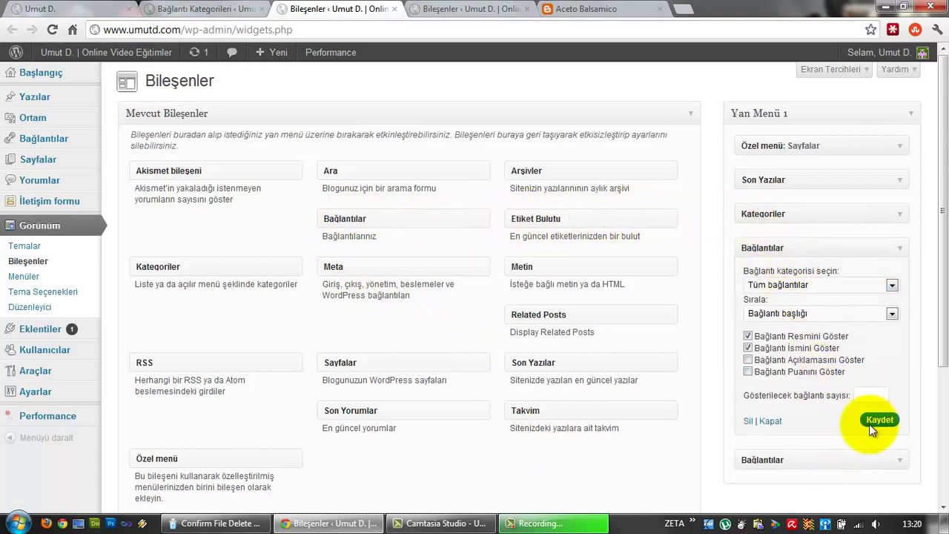
left_click_drag(875, 453, 607, 407)
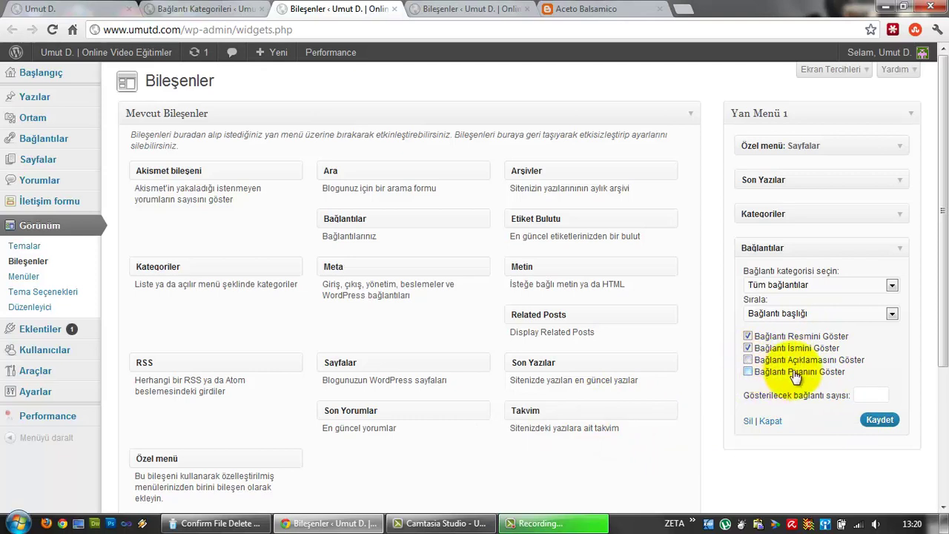
- Set the Bağlantılar widget to show 5 links from the Beğendiklerim category, keep sorting by Bağlantı başlığı, and save it
left_click(879, 391)
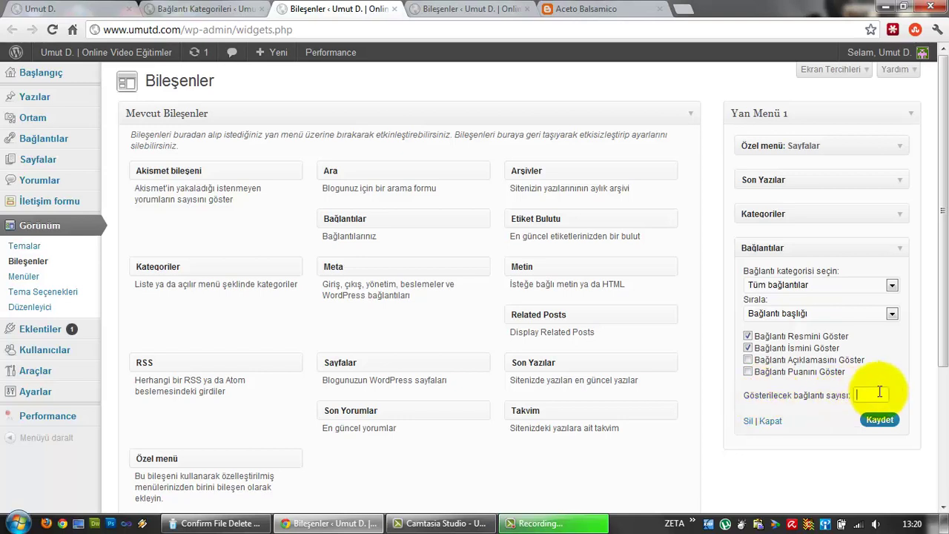
type("5")
left_click(888, 313)
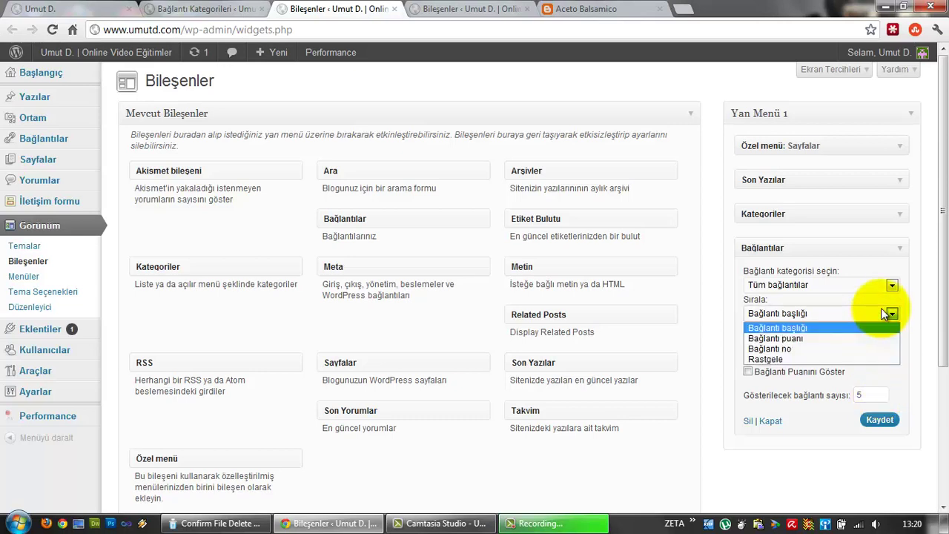
left_click(886, 313)
left_click(836, 314)
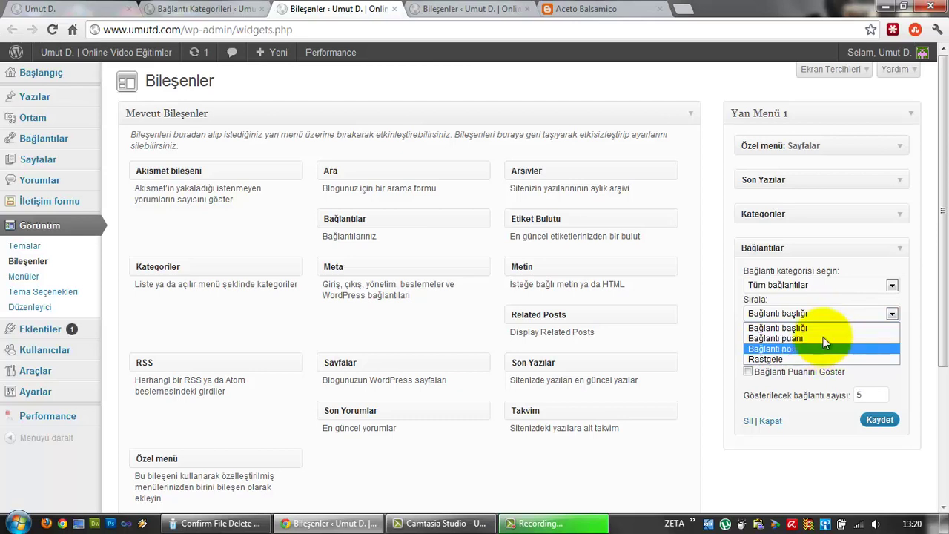
left_click(840, 284)
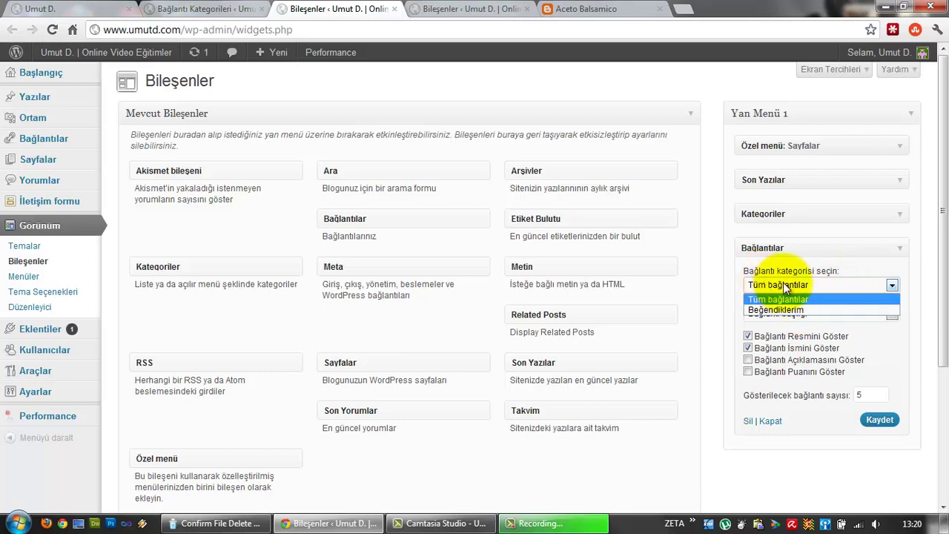
left_click(784, 308)
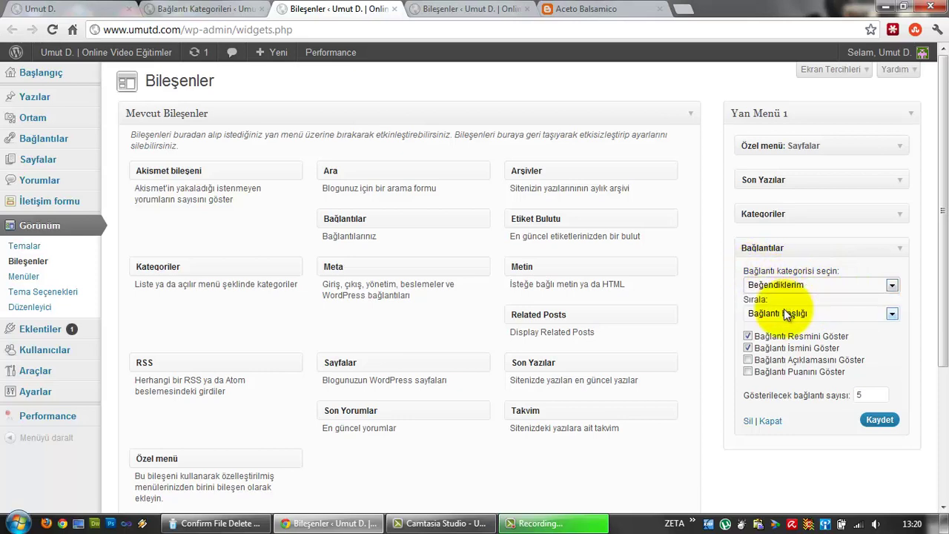
left_click(875, 420)
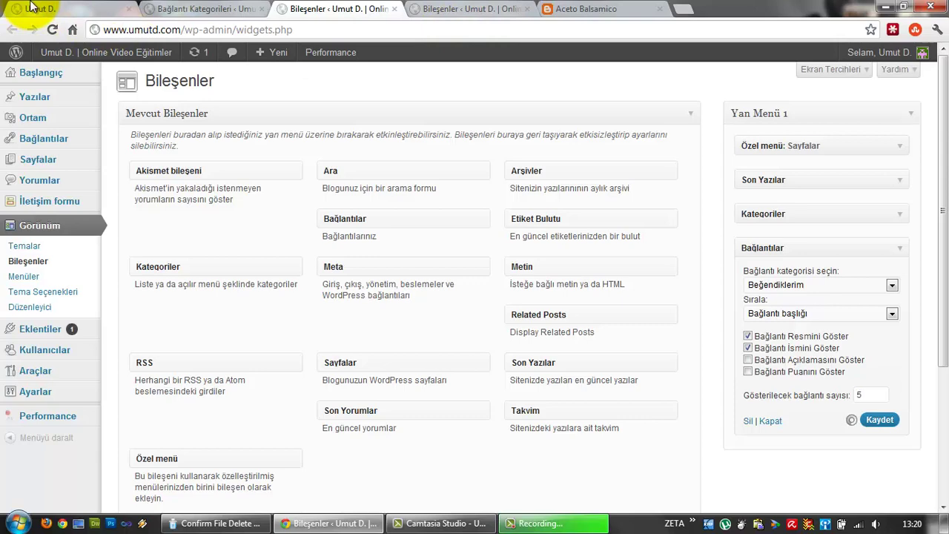
- Reload the site's home page to load the updated sidebar
left_click(86, 7)
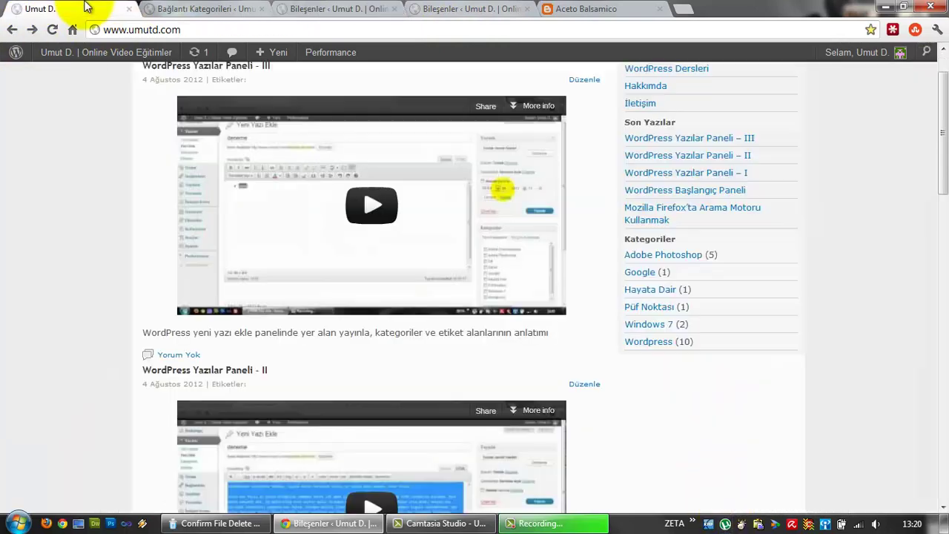
left_click(52, 31)
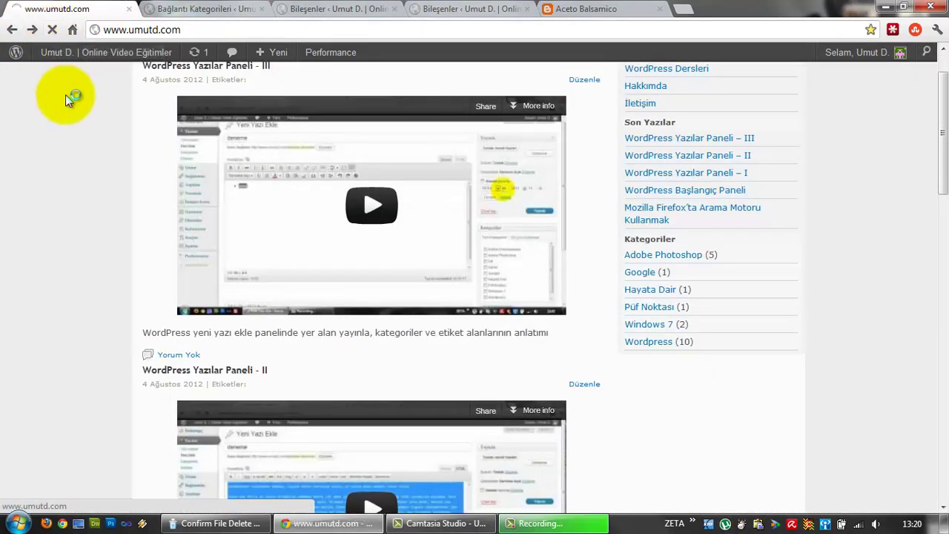
- Fill in the new link category form with the name Arkadaşlar and the slug arkadaslar, leaving the description empty
left_click(201, 13)
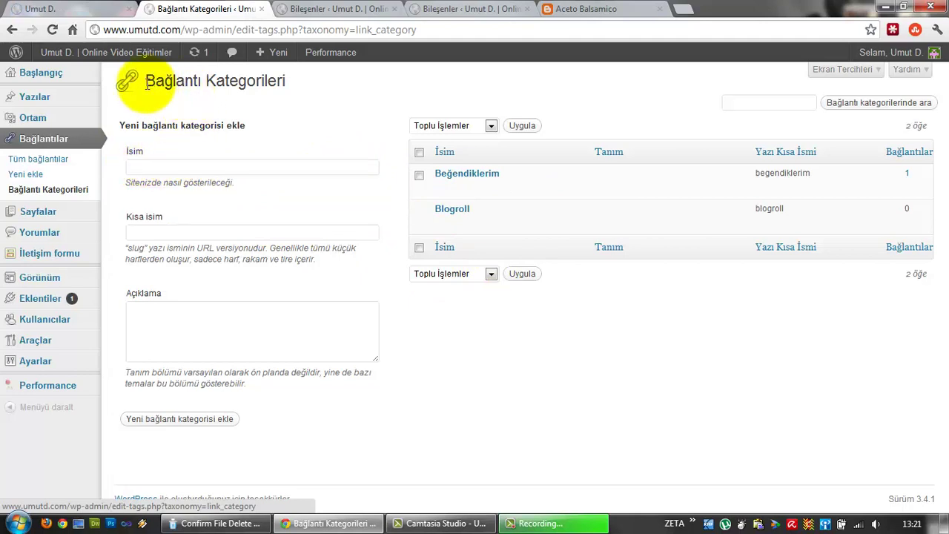
mouse_move(469, 183)
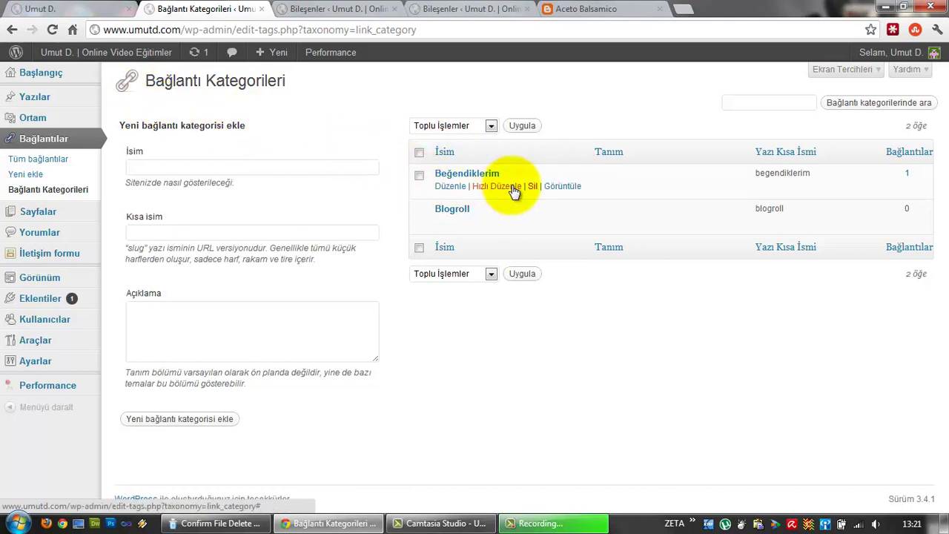
left_click(191, 163)
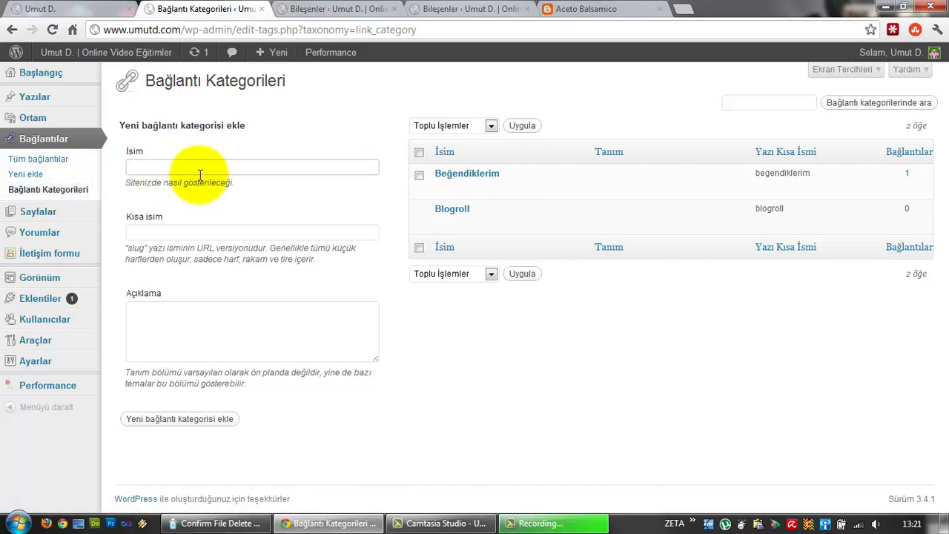
type("SA")
key("BackSpace")
key("BackSpace")
type("A")
key("Tab")
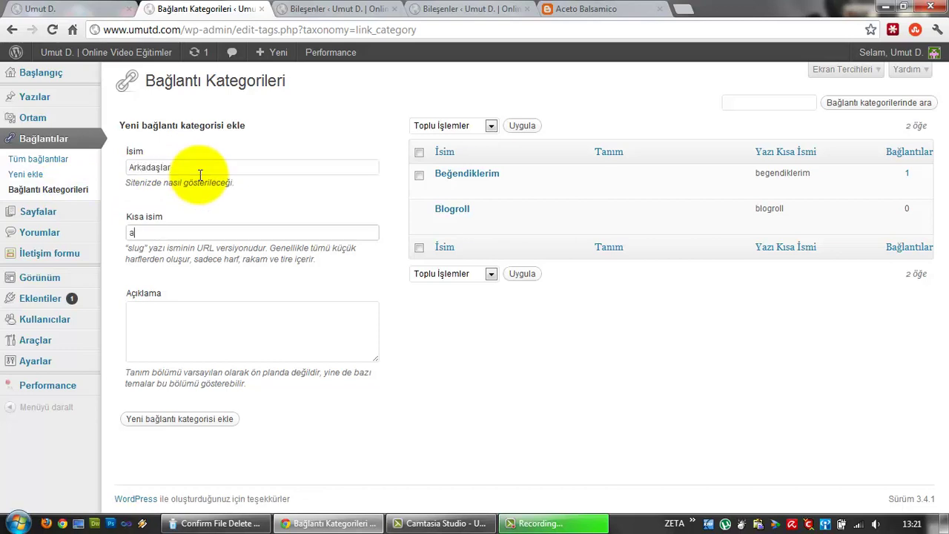
type("arkadaslar")
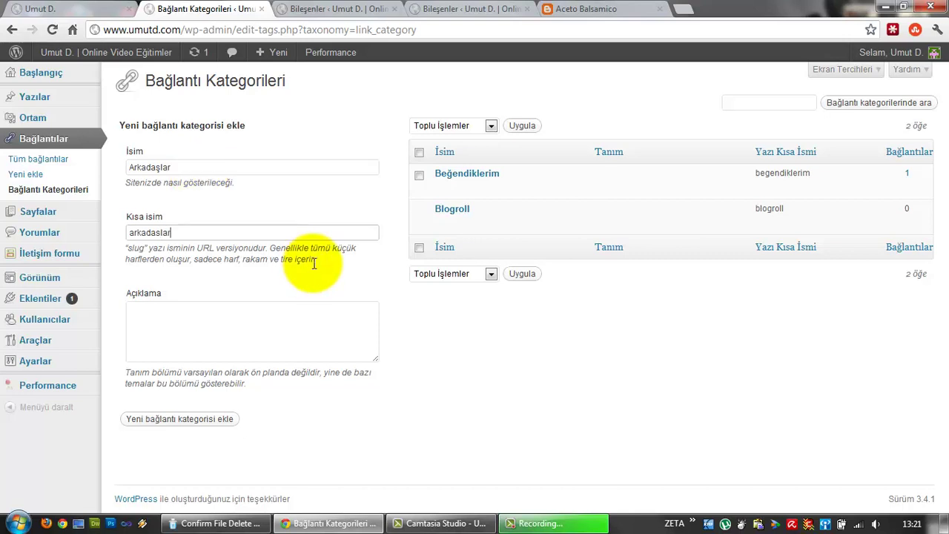
left_click(229, 327)
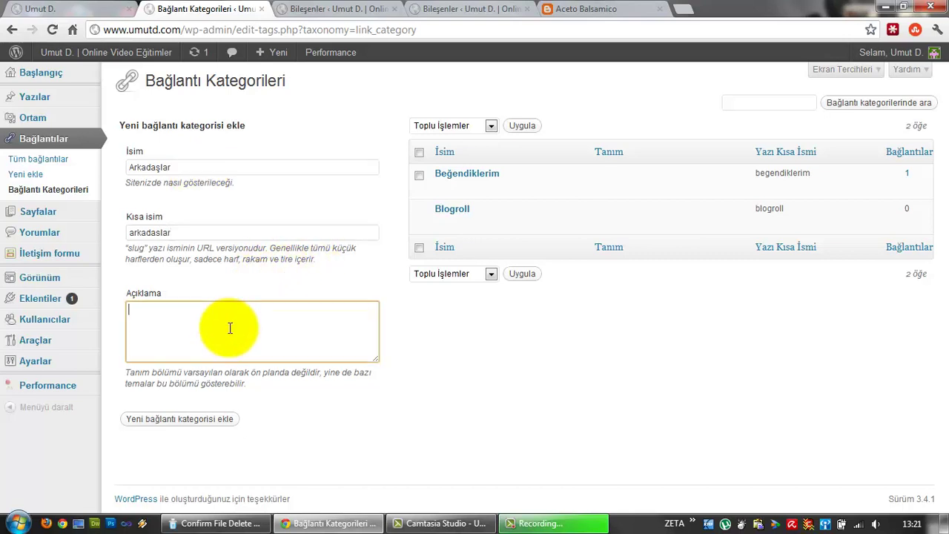
- View the quick-edit fields of the Beğendiklerim category and cancel without changing them
mouse_move(451, 186)
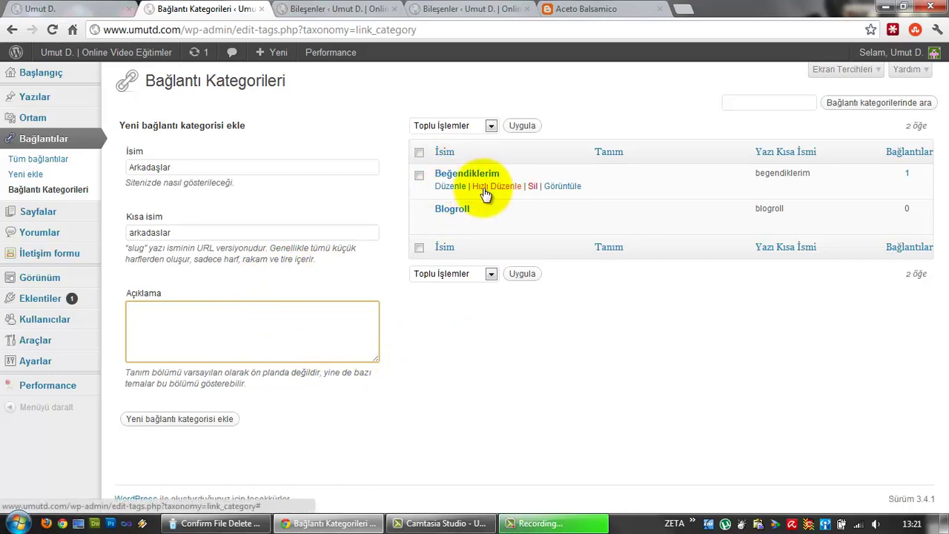
left_click(489, 190)
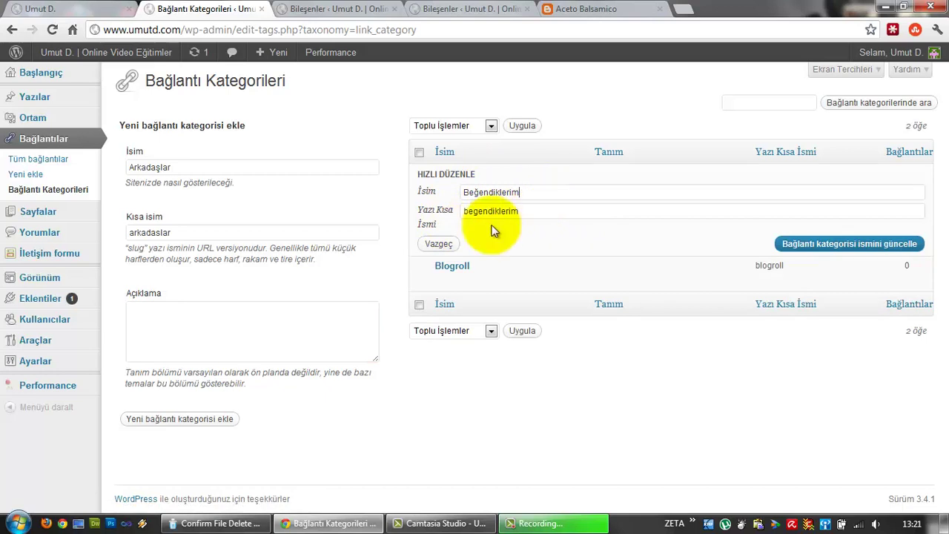
left_click(447, 244)
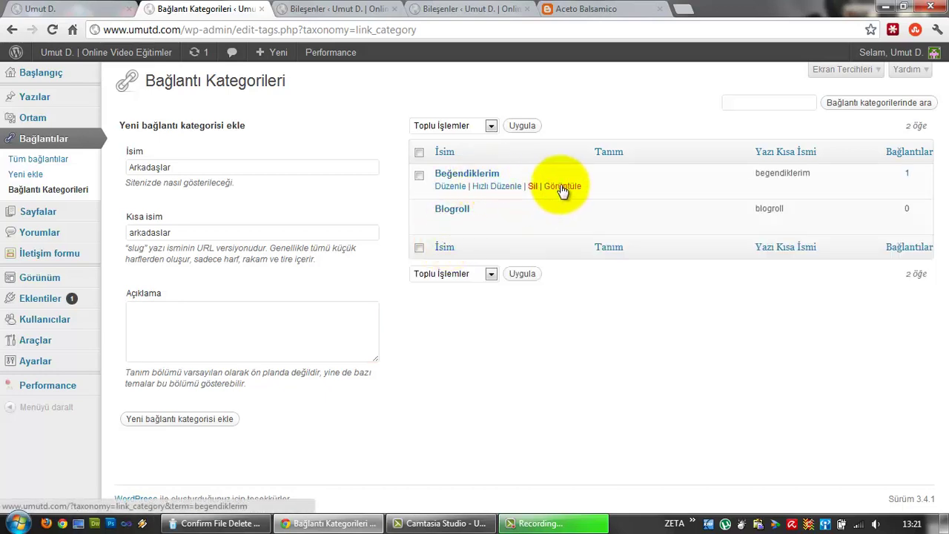
- Select the Beğendiklerim category and look at the available bulk actions without applying any
left_click(463, 127)
left_click(445, 140)
left_click(419, 175)
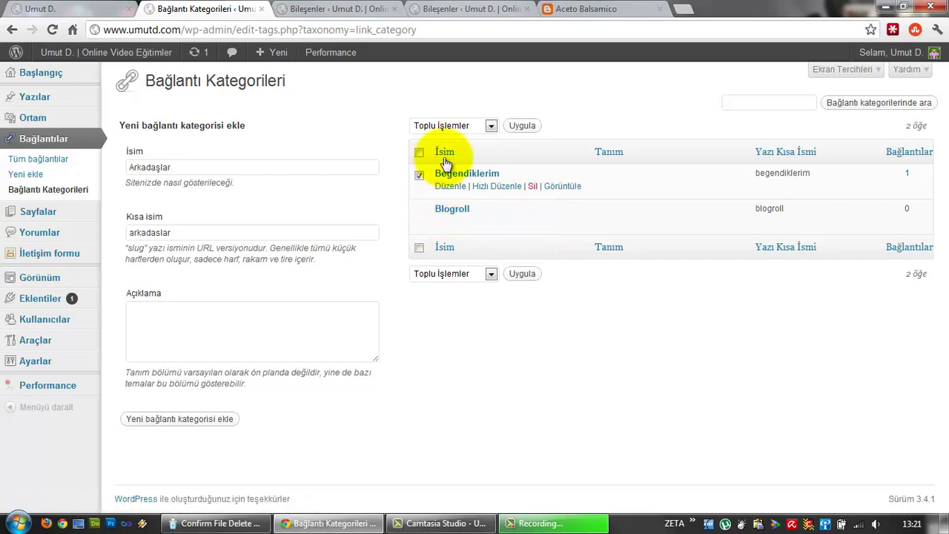
left_click(451, 125)
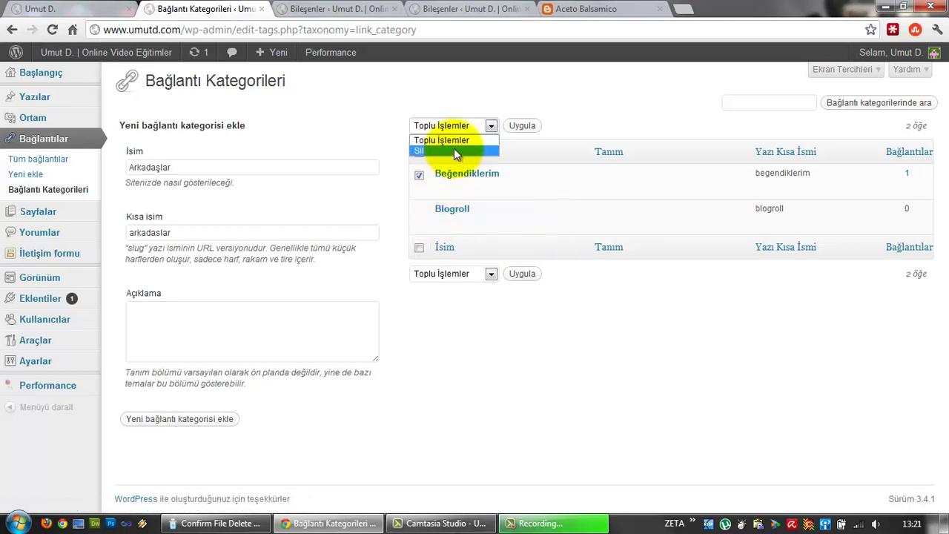
left_click(326, 108)
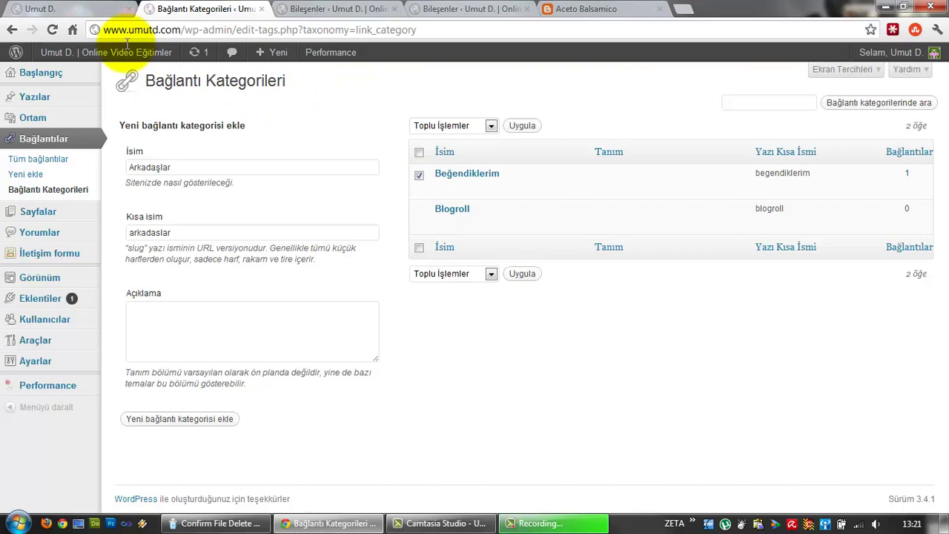
- Check the Beğendiklerim section in the home page sidebar and open its Aceto Balsamico link
left_click(83, 9)
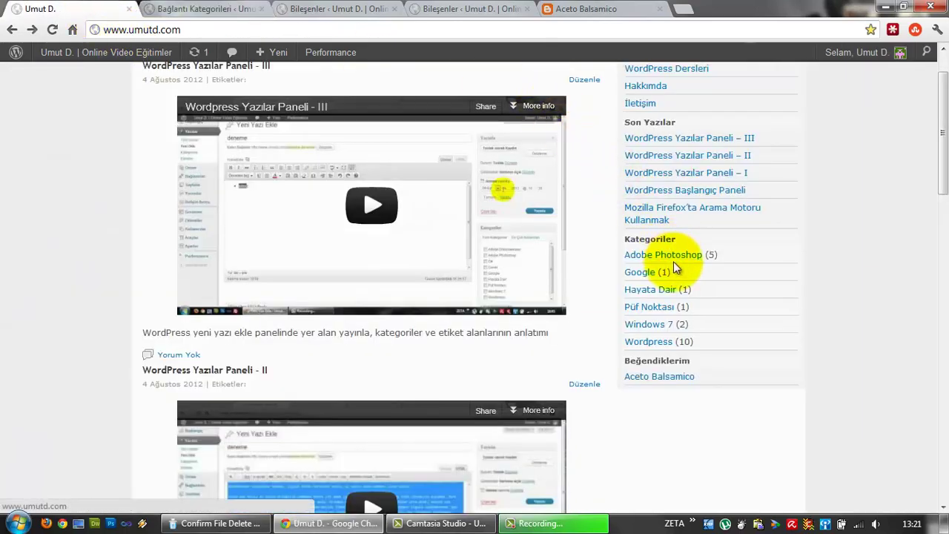
scroll(674, 262, "up", 2)
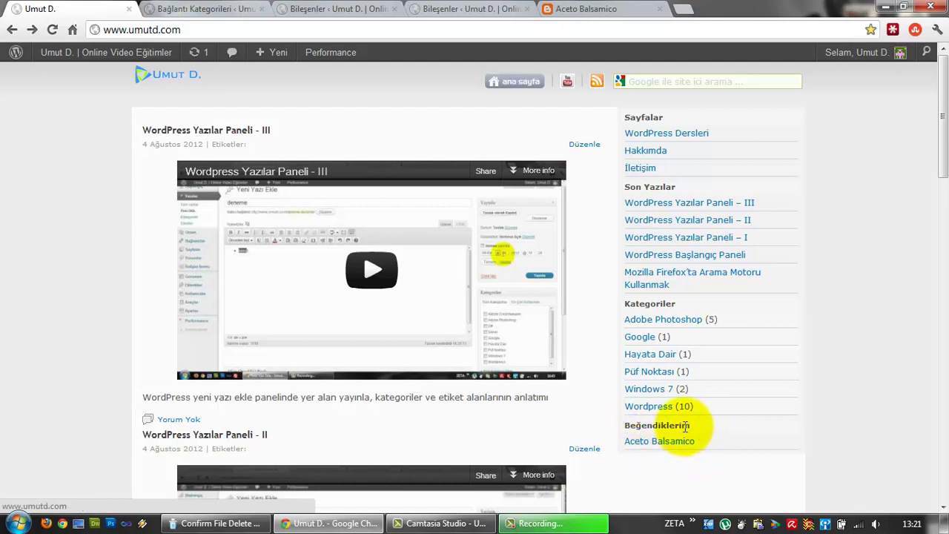
mouse_move(649, 443)
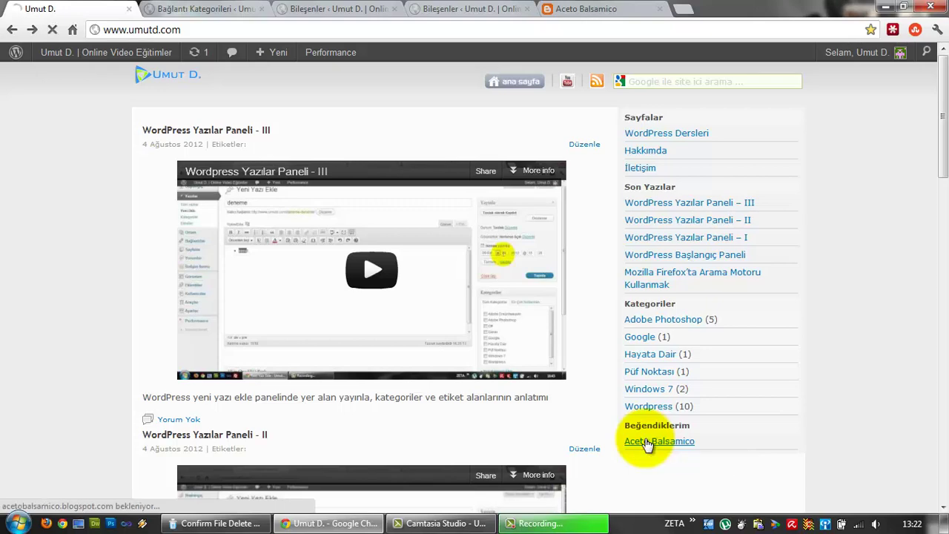
left_click(647, 443)
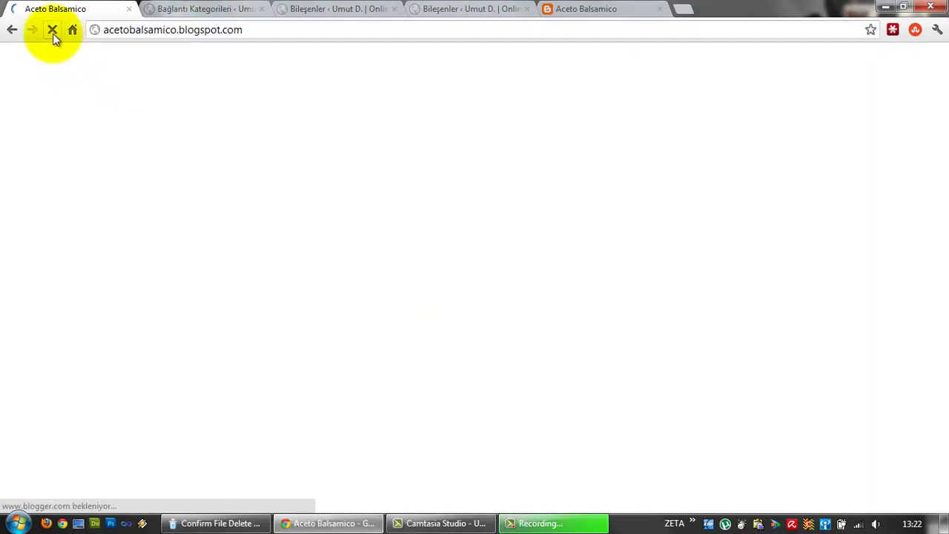